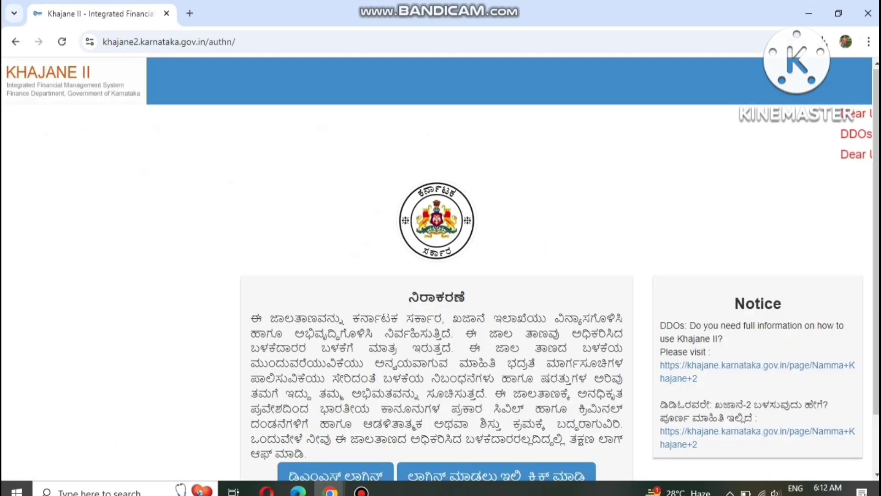
- Open the department user login page and refresh the image captcha
{"action": "scroll", "coordinate": [441, 269], "scroll_direction": "down", "scroll_amount": 2}
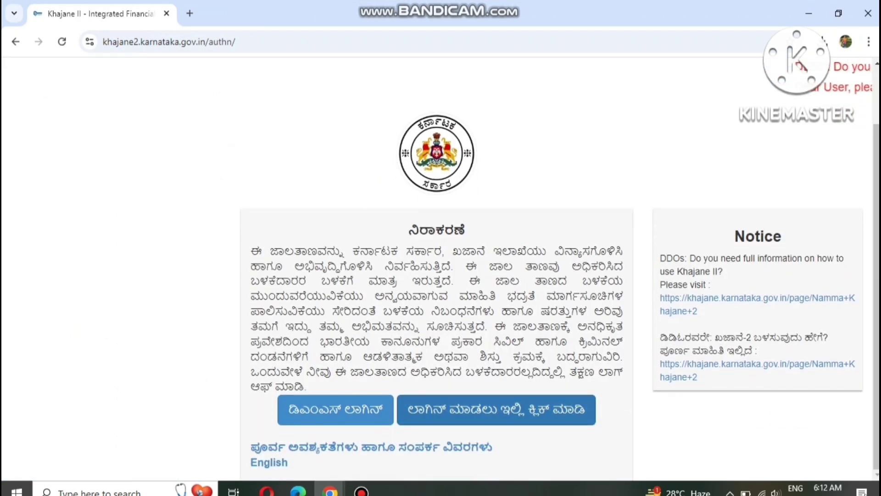
{"action": "left_click", "coordinate": [496, 410]}
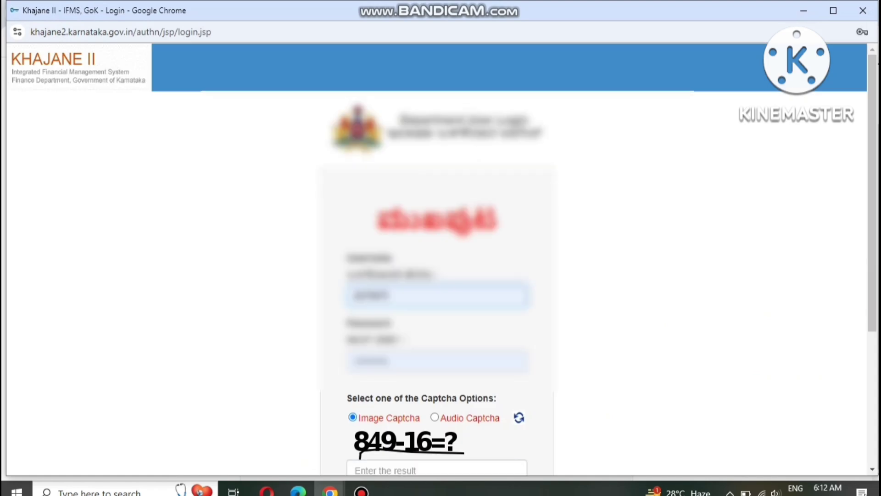
{"action": "scroll", "coordinate": [440, 257], "scroll_direction": "down", "scroll_amount": 3}
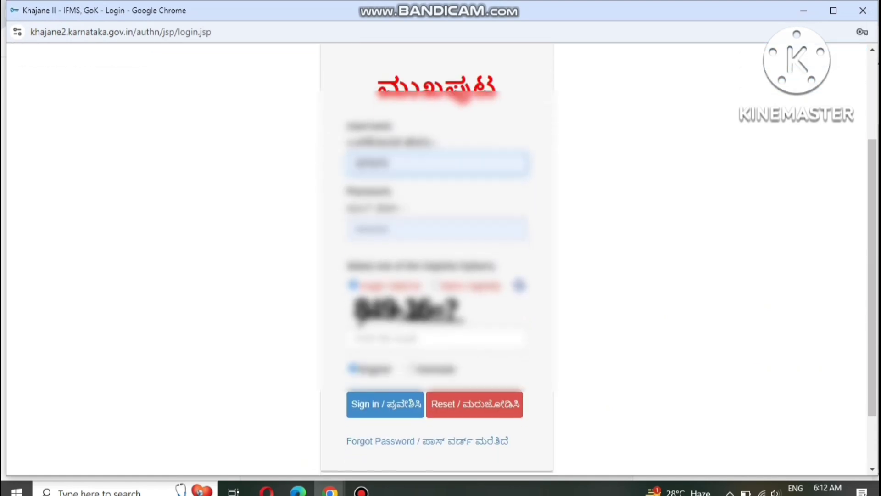
{"action": "left_click", "coordinate": [520, 285]}
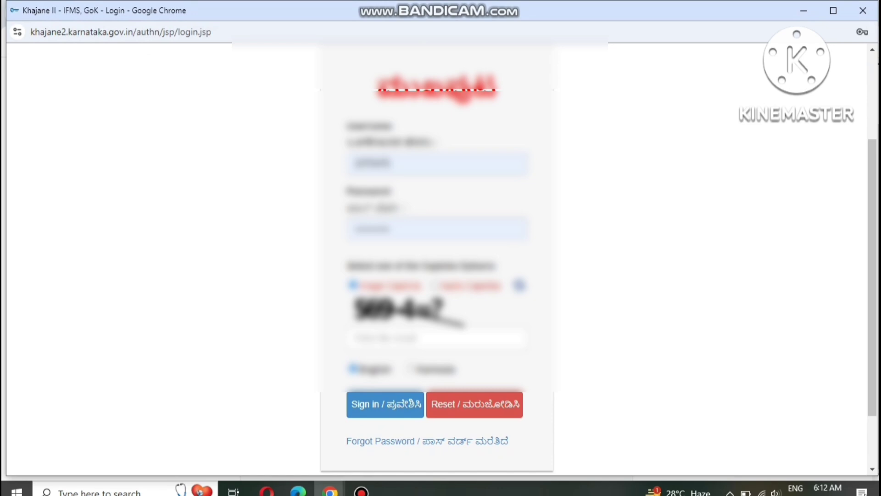
- Enter the captcha result and sign in with the prefilled username and password
{"action": "left_click", "coordinate": [435, 337]}
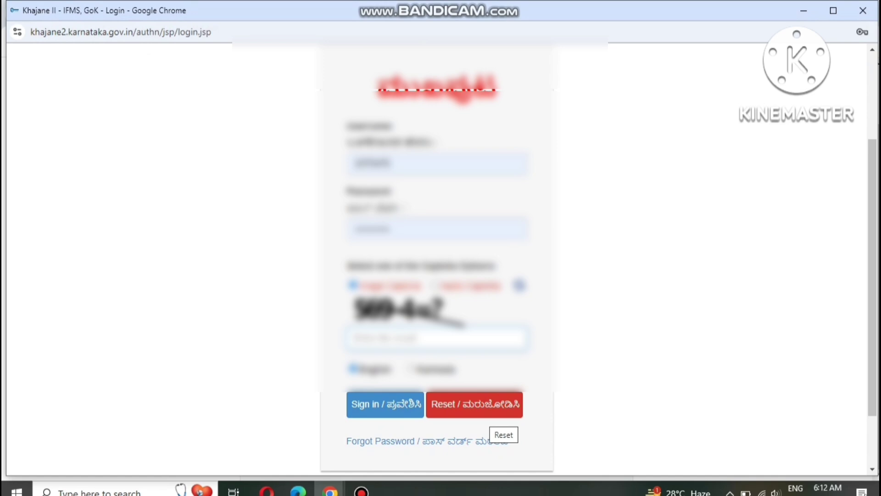
{"action": "type", "text": "5"}
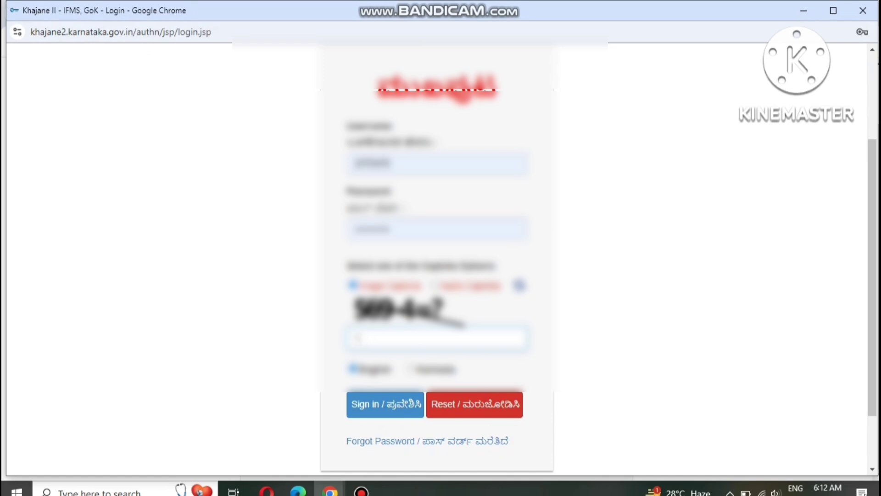
{"action": "type", "text": "69"}
{"action": "key", "text": "BackSpace"}
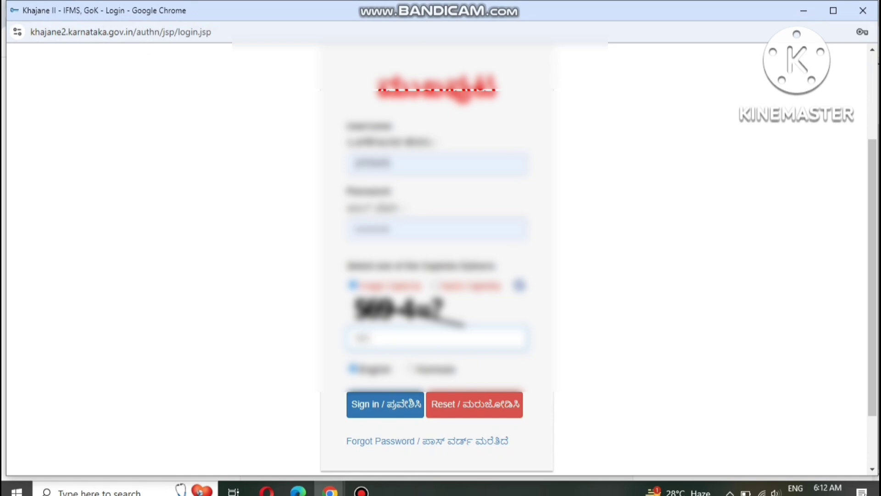
{"action": "left_click", "coordinate": [385, 404]}
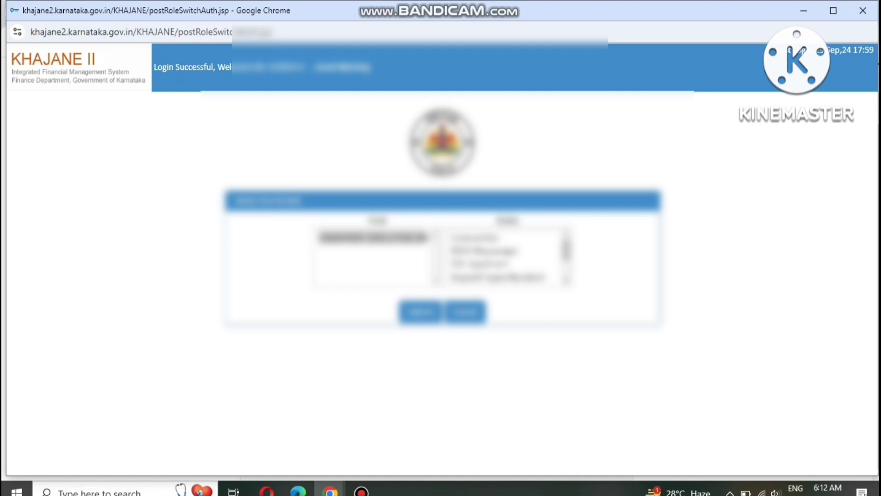
- Submit the Caseworker role and open the Create Bill form under the Bill Preparation and Submission processes
{"action": "left_click", "coordinate": [474, 237]}
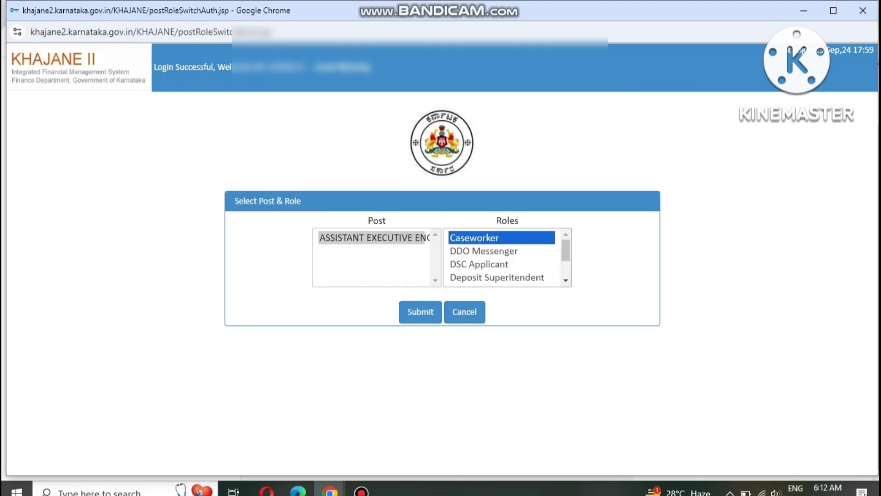
{"action": "left_click", "coordinate": [420, 311]}
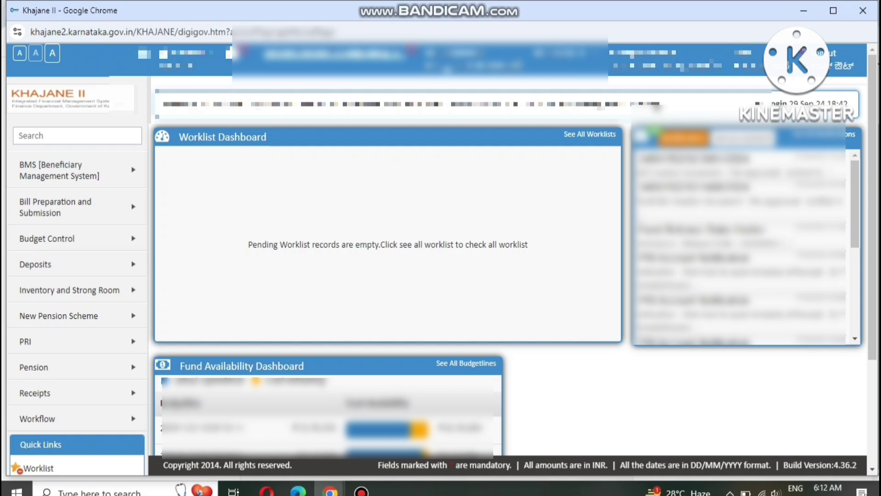
{"action": "mouse_move", "coordinate": [76, 206]}
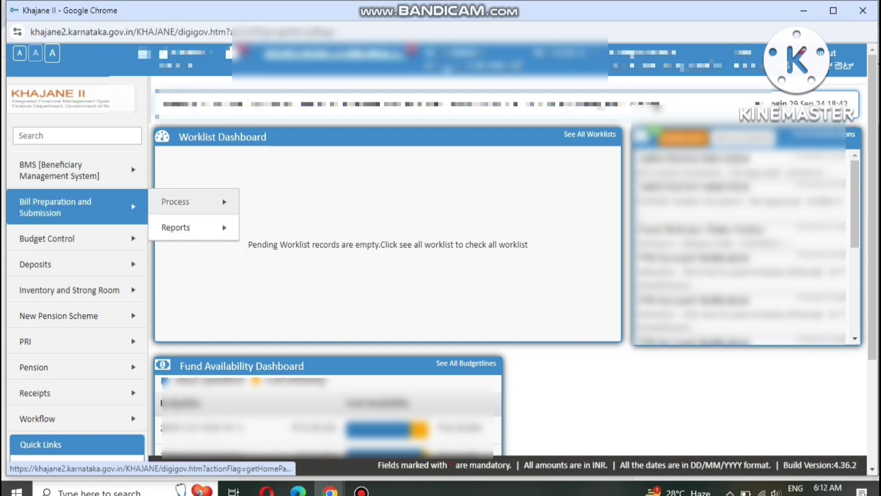
{"action": "mouse_move", "coordinate": [193, 202]}
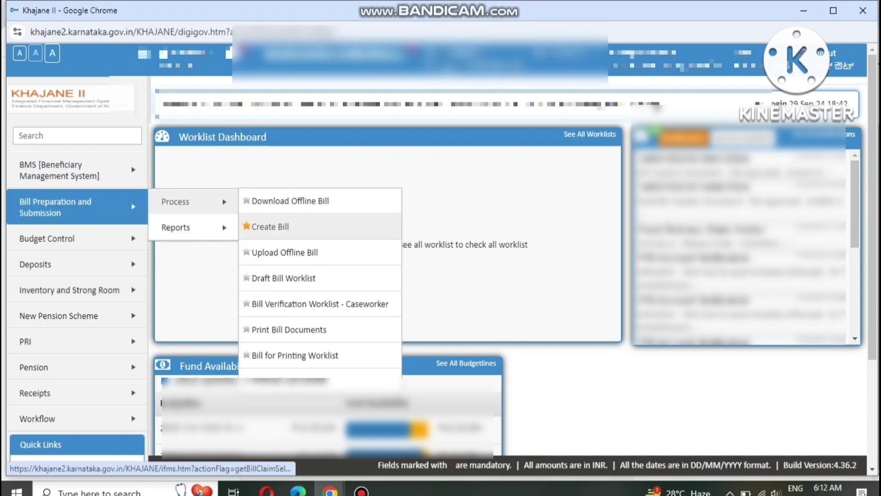
{"action": "left_click", "coordinate": [271, 227]}
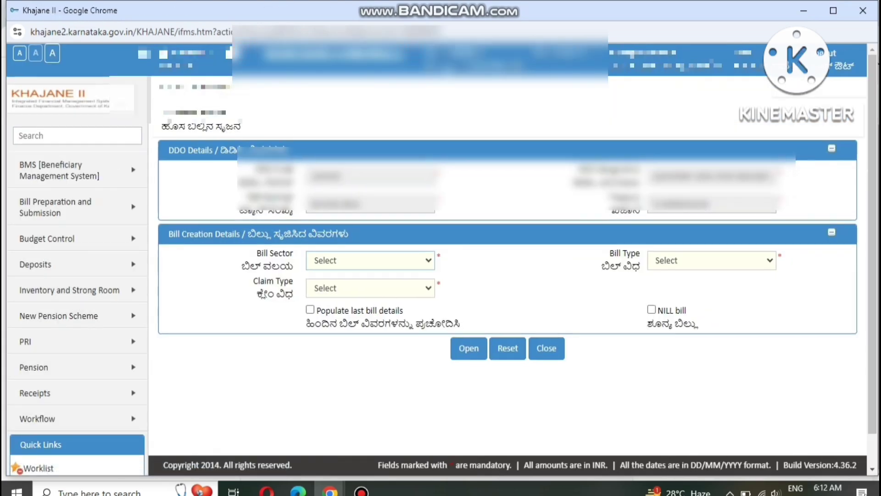
- Set the new bill's Bill Sector to Z.P
{"action": "left_click", "coordinate": [370, 260]}
{"action": "key", "text": "Down"}
{"action": "key", "text": "Down"}
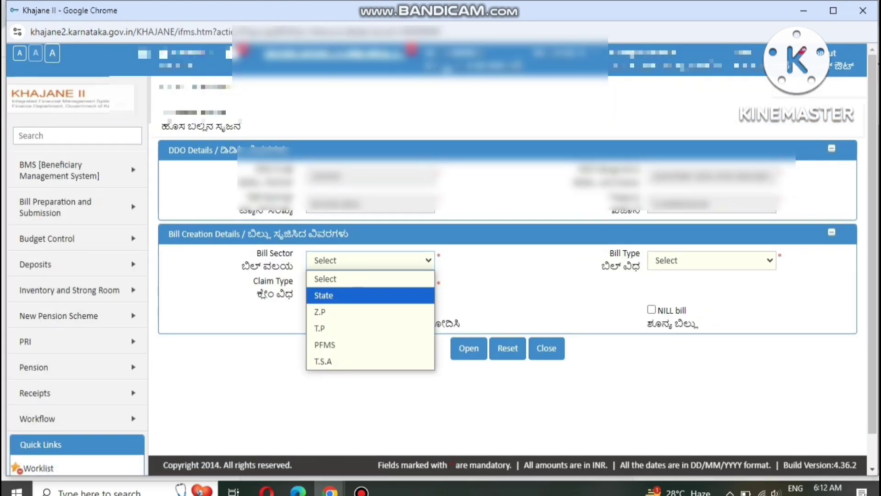
{"action": "key", "text": "Return"}
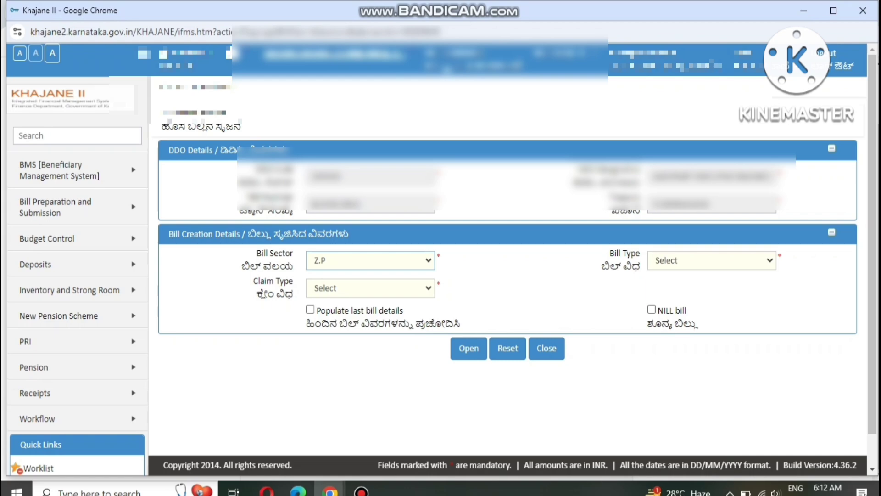
- Set the new bill's Bill Type to Detailed Contingent (D.C.) Bill - CTS 5
{"action": "left_click", "coordinate": [370, 288]}
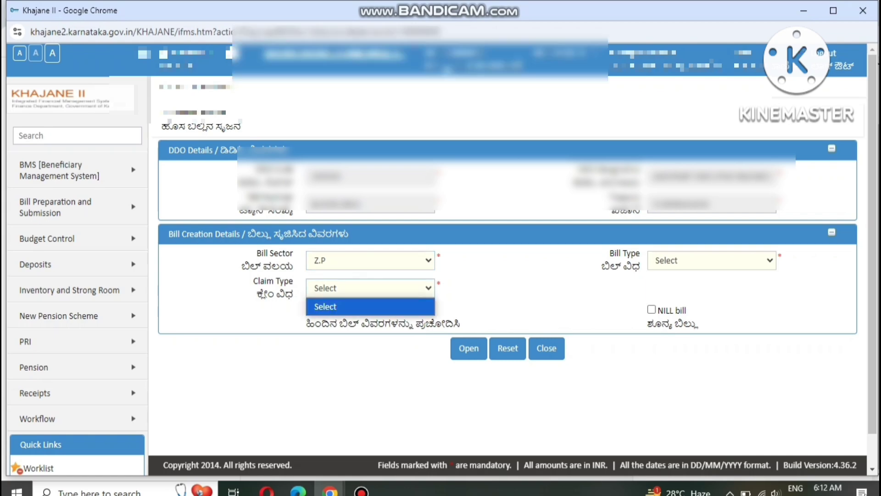
{"action": "left_click", "coordinate": [712, 261]}
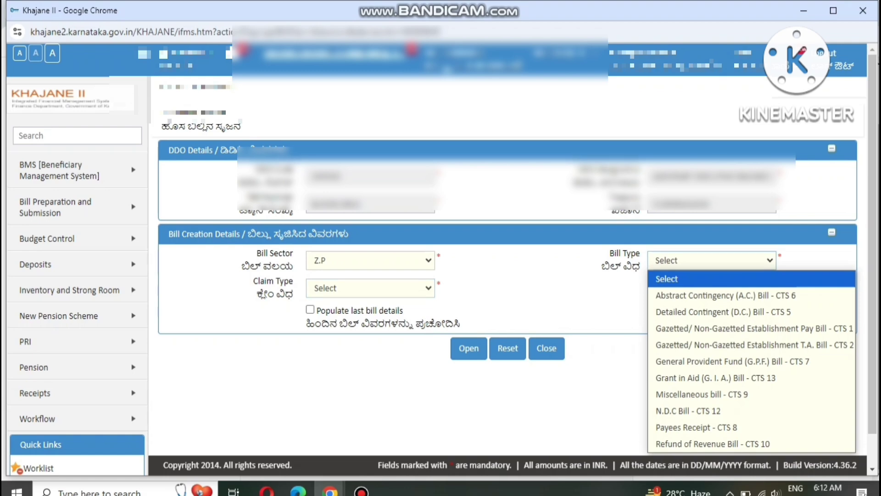
{"action": "key", "text": "Down"}
{"action": "key", "text": "Down"}
{"action": "key", "text": "Down"}
{"action": "key", "text": "Down"}
{"action": "key", "text": "Down"}
{"action": "key", "text": "Down"}
{"action": "key", "text": "Down"}
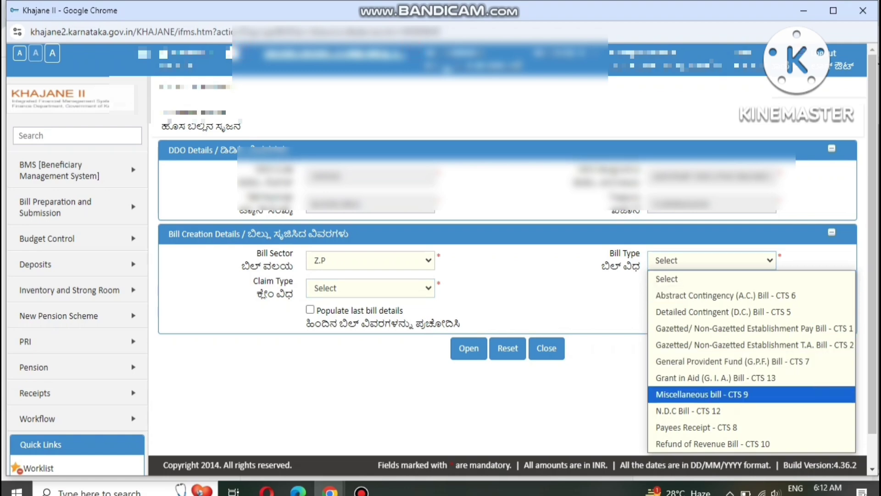
{"action": "key", "text": "Up"}
{"action": "key", "text": "Up"}
{"action": "key", "text": "Up"}
{"action": "key", "text": "Up"}
{"action": "key", "text": "Up"}
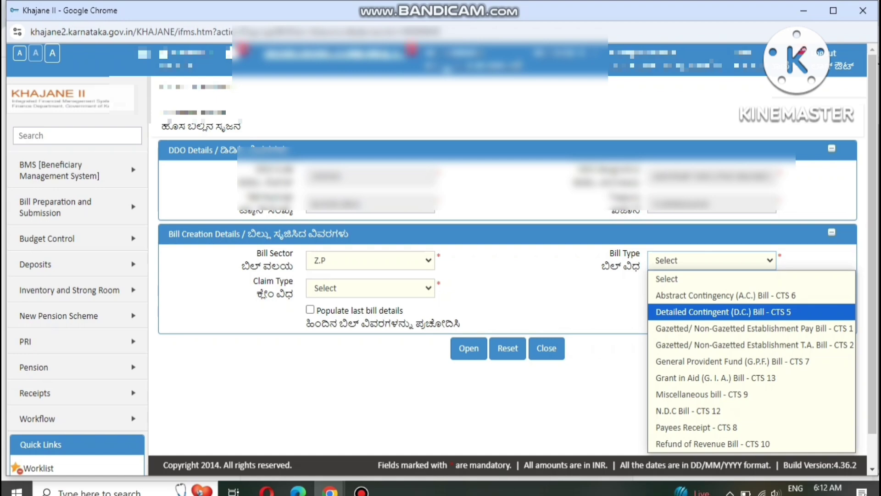
{"action": "left_click", "coordinate": [723, 311]}
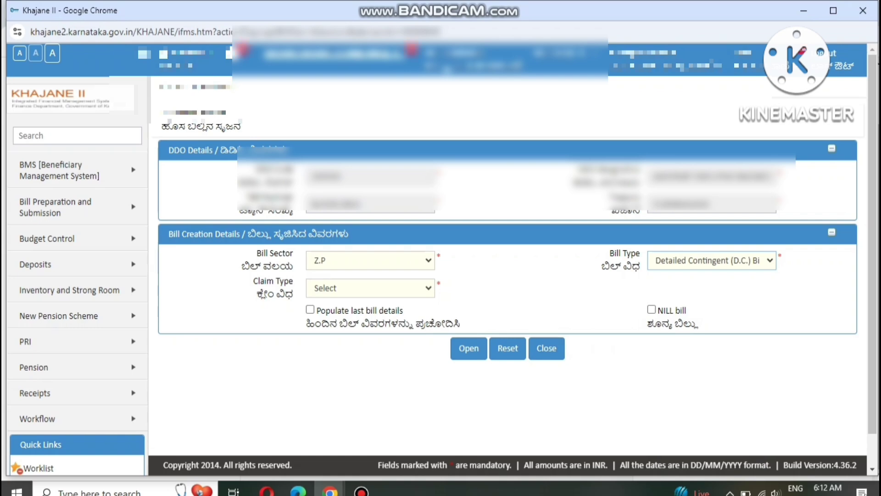
- Set the Claim Type to Wages and proceed to the sanction order screen
{"action": "left_click", "coordinate": [370, 287]}
{"action": "scroll", "coordinate": [402, 236], "scroll_direction": "down", "scroll_amount": 10}
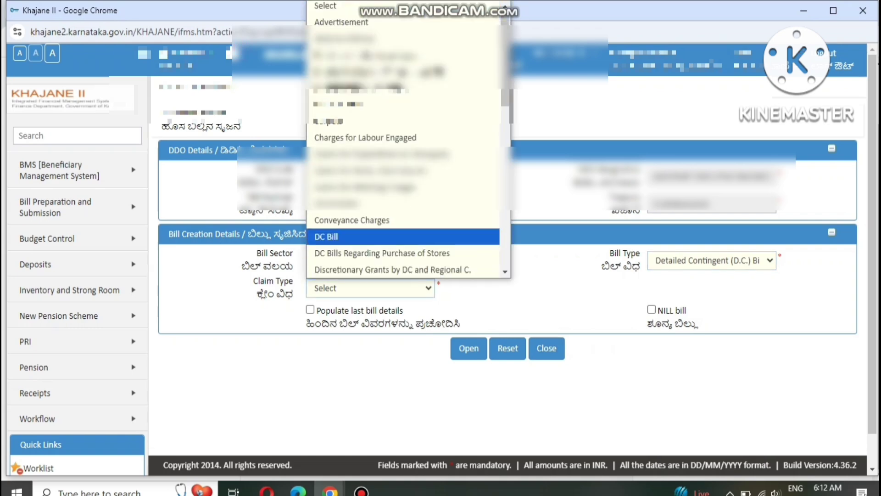
{"action": "left_click", "coordinate": [349, 253]}
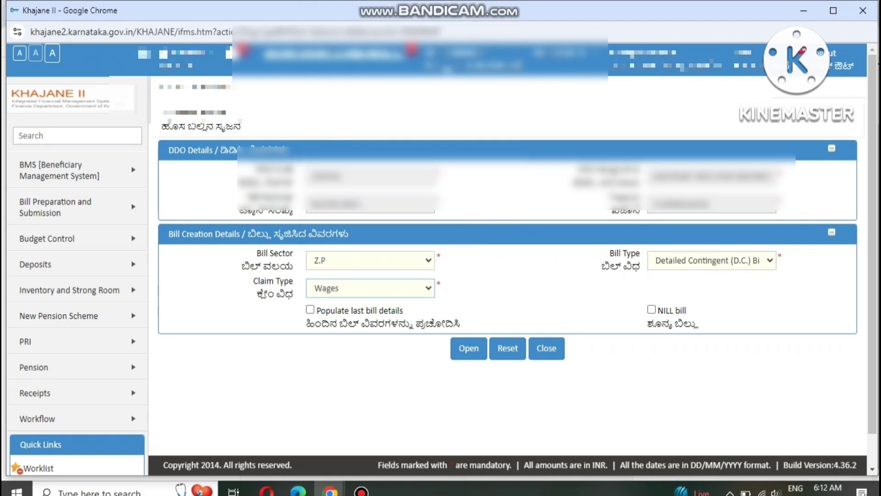
{"action": "left_click", "coordinate": [469, 348]}
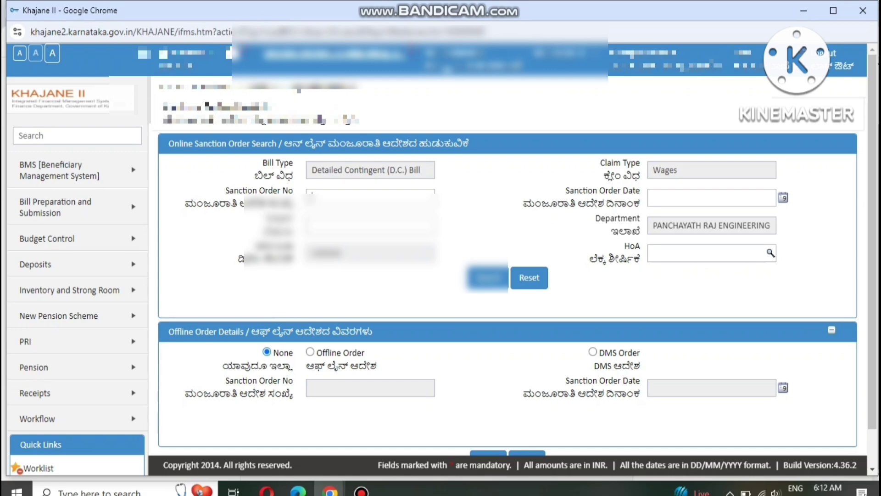
- Add an Offline Order with Sanction Order No 1 dated 29/09/2024 and open the bill creation form
{"action": "left_click", "coordinate": [311, 352]}
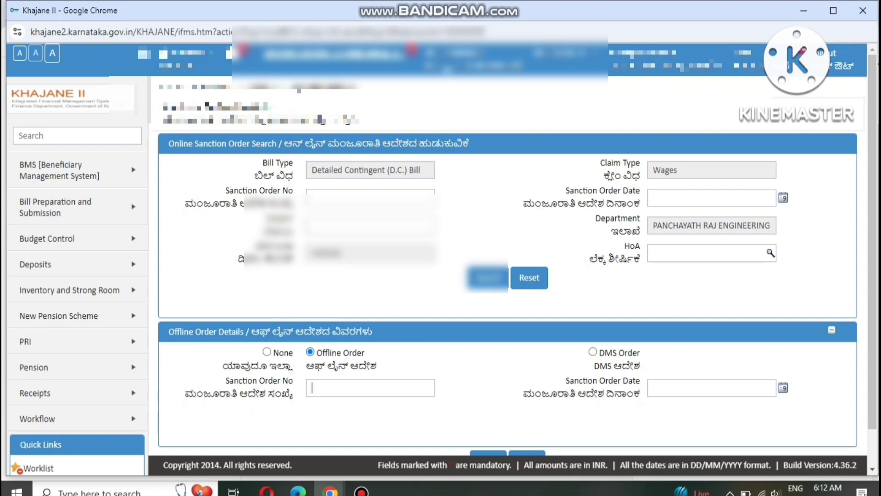
{"action": "type", "text": "1"}
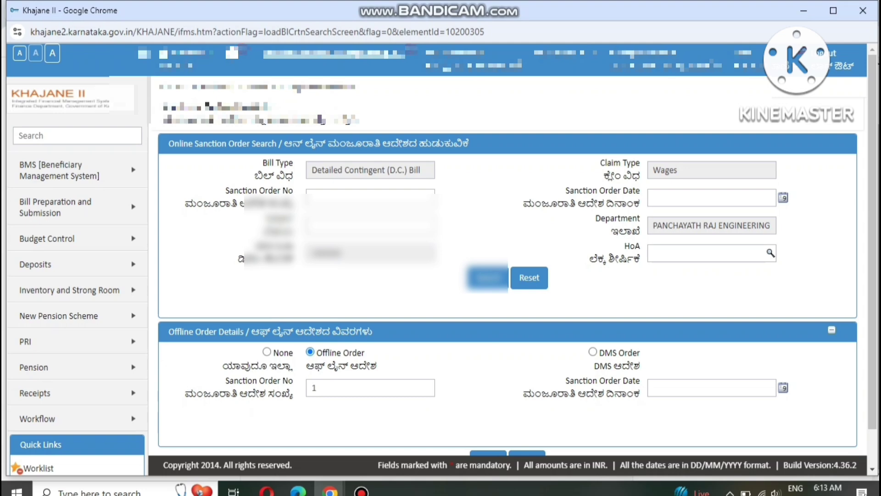
{"action": "left_click", "coordinate": [782, 388]}
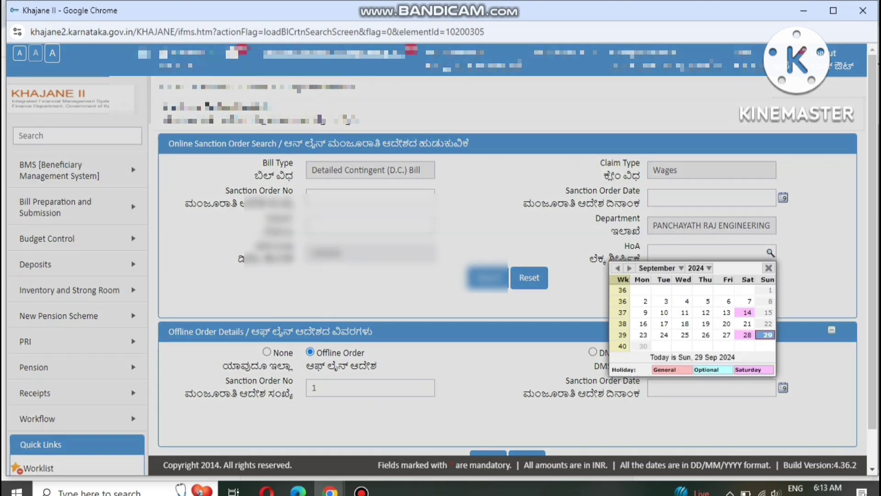
{"action": "left_click", "coordinate": [768, 334]}
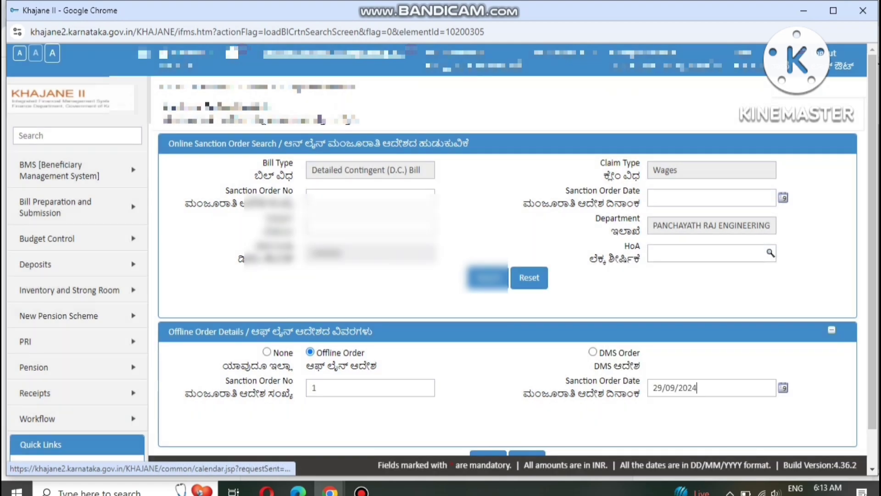
{"action": "scroll", "coordinate": [441, 257], "scroll_direction": "down", "scroll_amount": 1}
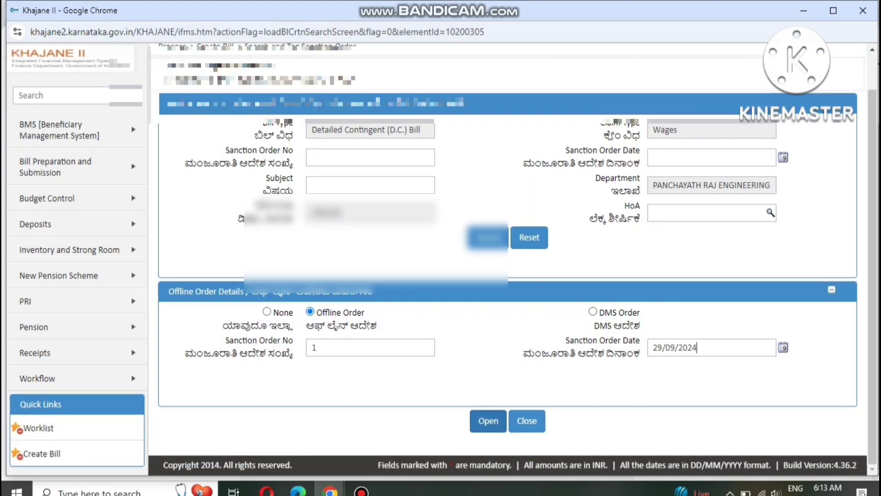
{"action": "left_click", "coordinate": [488, 421]}
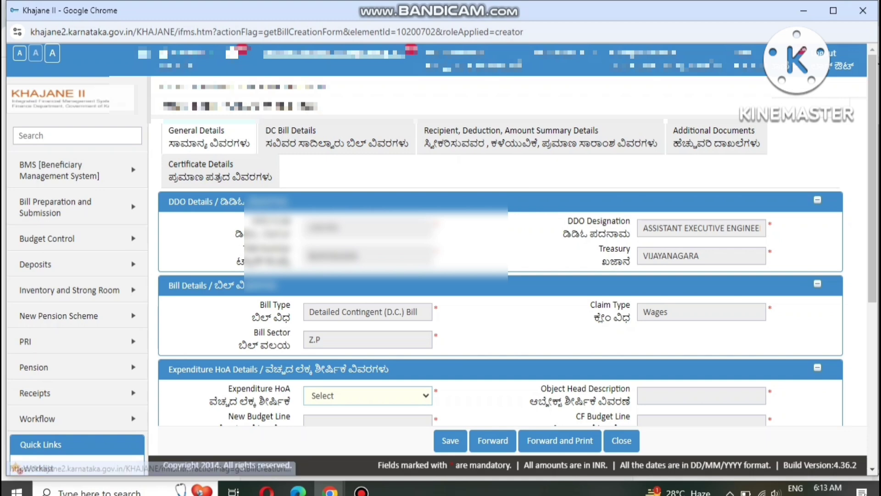
- Set the Expenditure HoA to 2059~00~101~0~26~033~V and review the budget and sanction order details
{"action": "scroll", "coordinate": [441, 248], "scroll_direction": "down", "scroll_amount": 2}
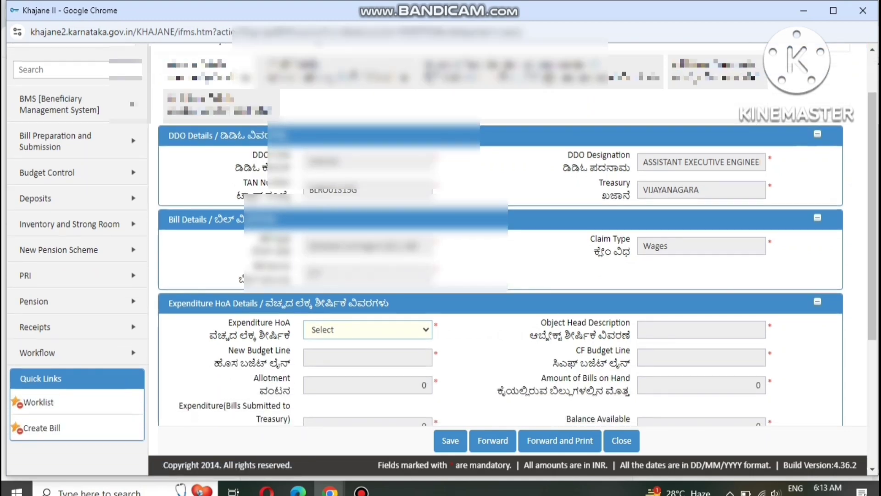
{"action": "left_click", "coordinate": [367, 329]}
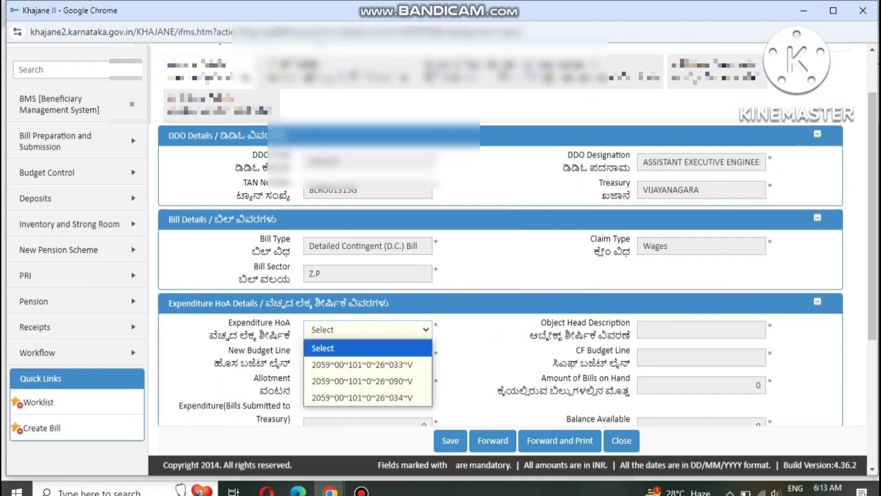
{"action": "left_click", "coordinate": [362, 364]}
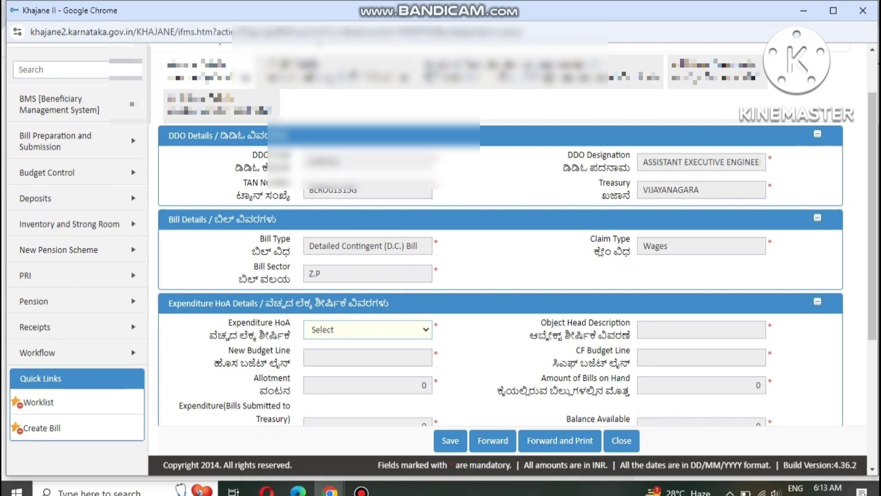
{"action": "key", "text": "Down"}
{"action": "scroll", "coordinate": [505, 252], "scroll_direction": "down", "scroll_amount": 2}
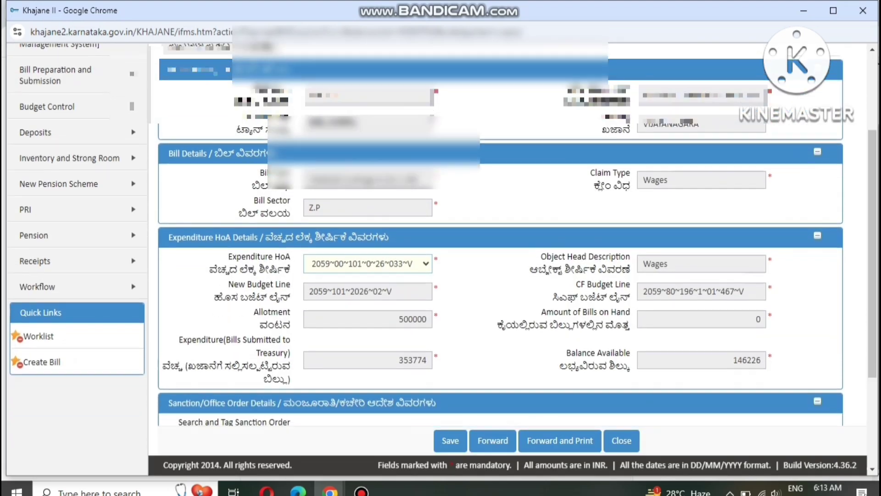
{"action": "scroll", "coordinate": [505, 252], "scroll_direction": "down", "scroll_amount": 2}
{"action": "scroll", "coordinate": [505, 253], "scroll_direction": "down", "scroll_amount": 2}
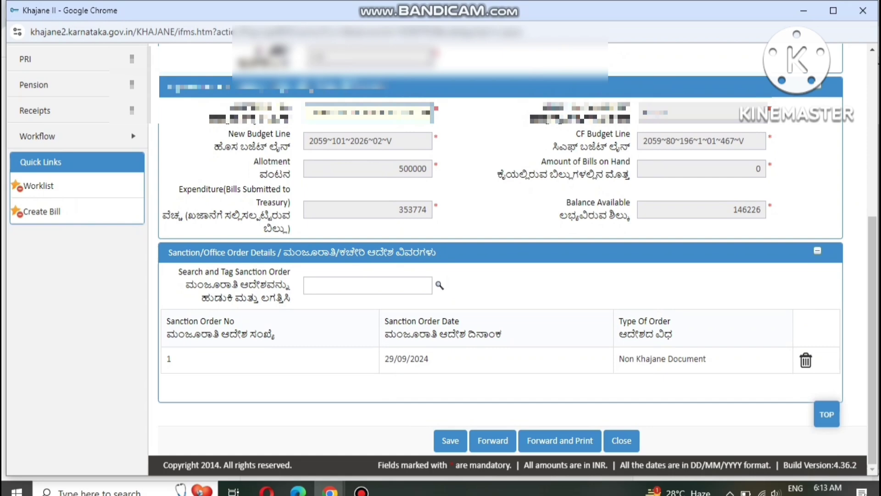
{"action": "scroll", "coordinate": [505, 252], "scroll_direction": "up", "scroll_amount": 6}
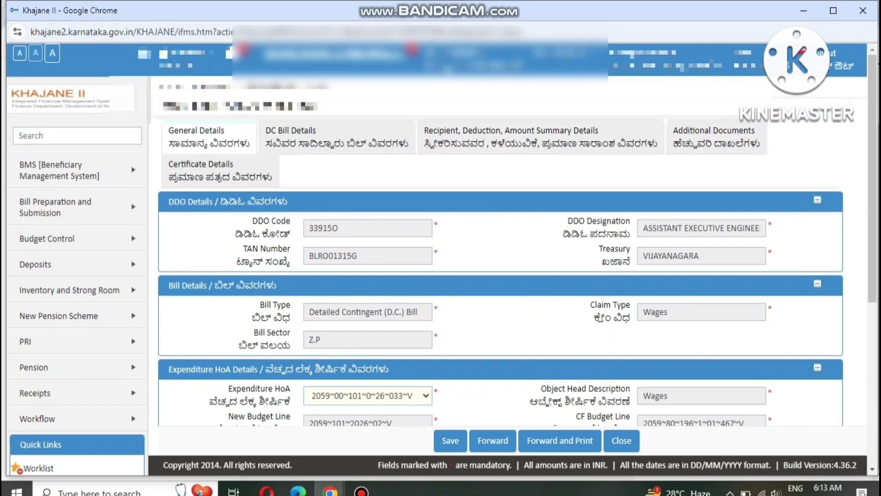
- In the DC Bill Details, give the sub voucher Number 1, Date 29/09/2024 and Description of Expenditure "abcd"
{"action": "left_click", "coordinate": [336, 137]}
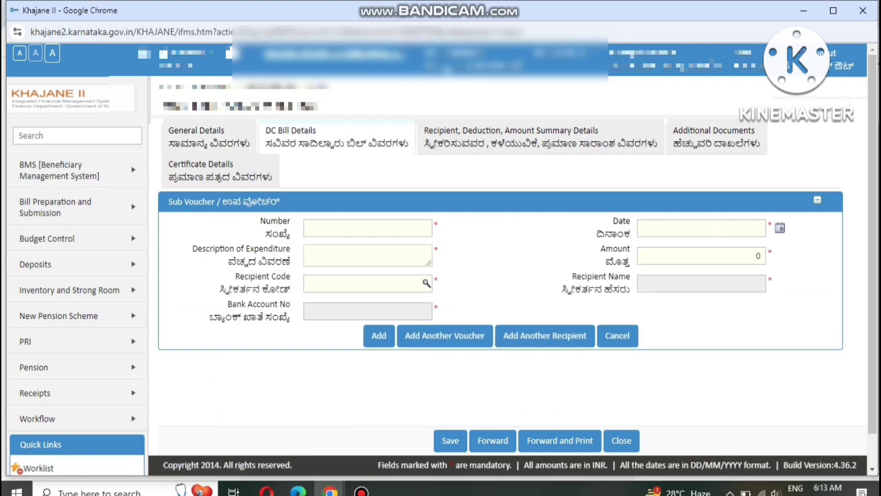
{"action": "type", "text": "1"}
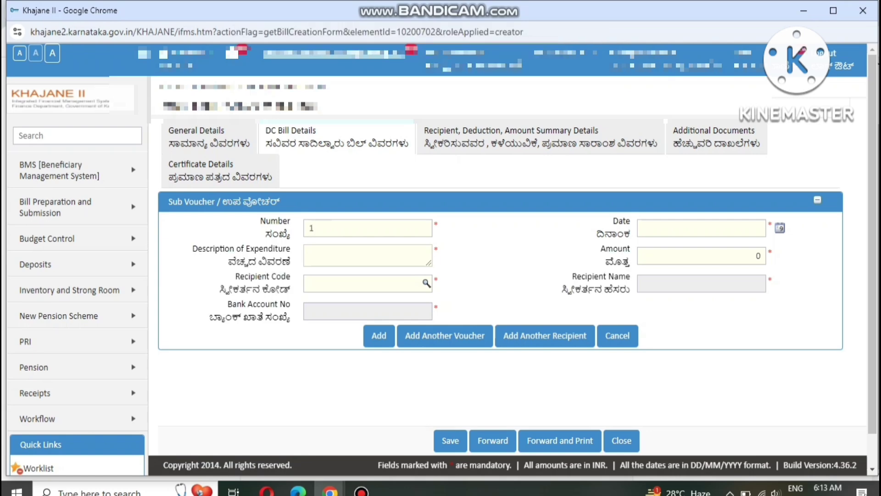
{"action": "left_click", "coordinate": [780, 228]}
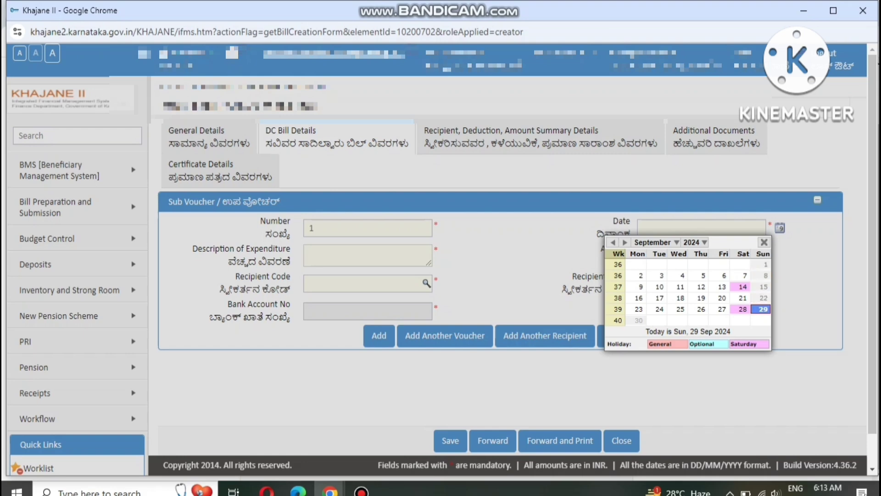
{"action": "left_click", "coordinate": [762, 309]}
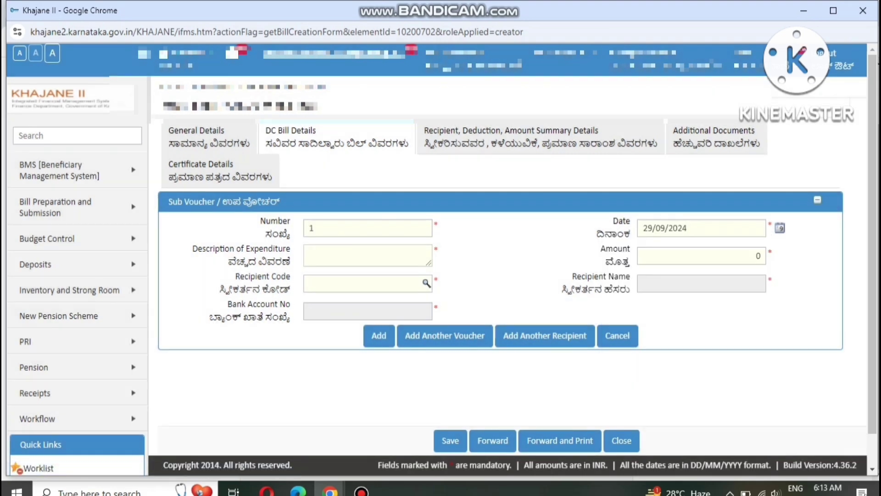
{"action": "left_click", "coordinate": [311, 252]}
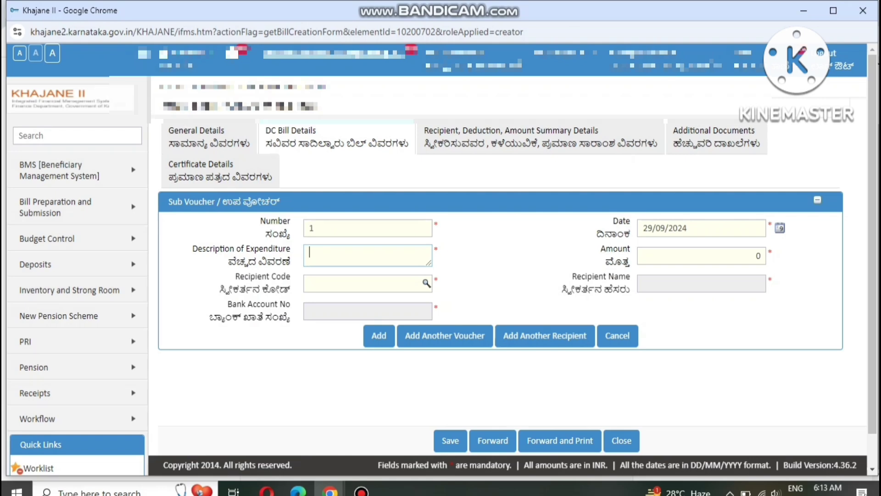
{"action": "type", "text": "abcd"}
- Enter the Recipient Code, set the sub voucher Amount to 123 and add the voucher to the bill
{"action": "left_click", "coordinate": [310, 283]}
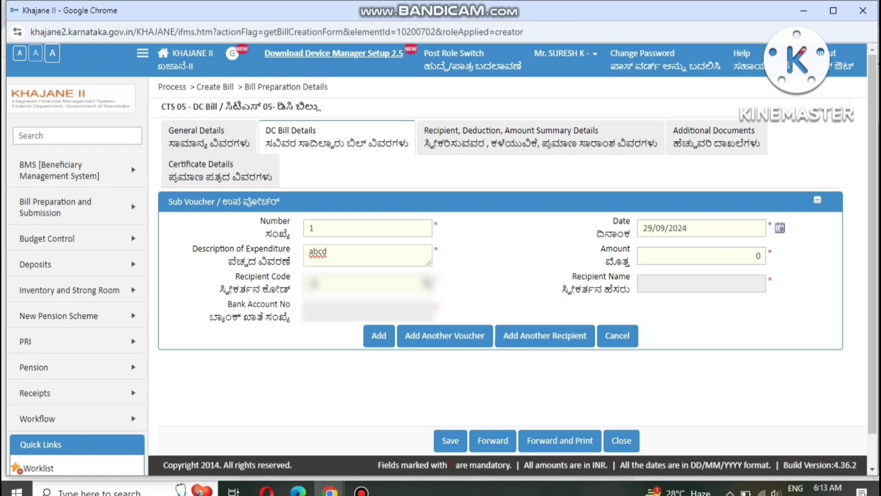
{"action": "type", "text": "00"}
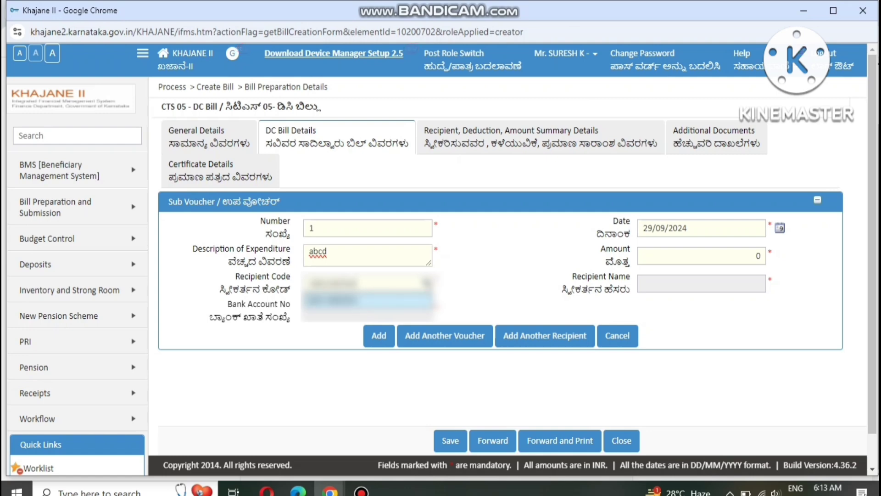
{"action": "key", "text": "Return"}
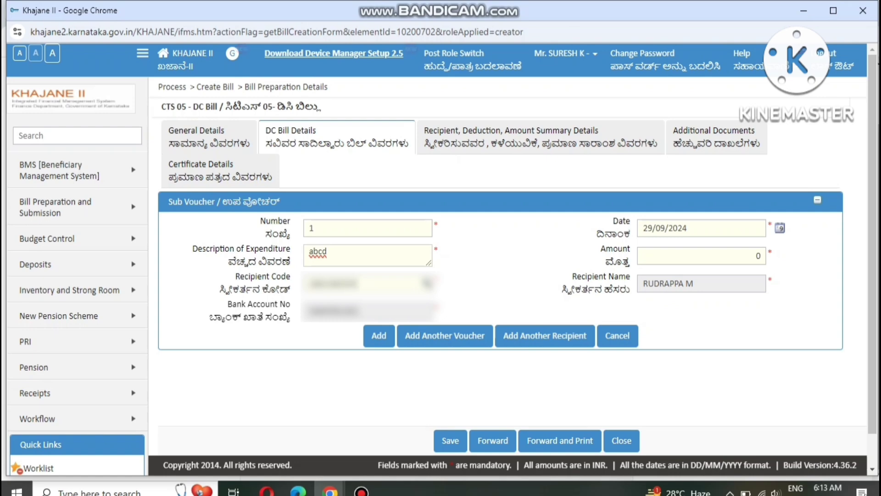
{"action": "left_click", "coordinate": [757, 255]}
{"action": "type", "text": "123"}
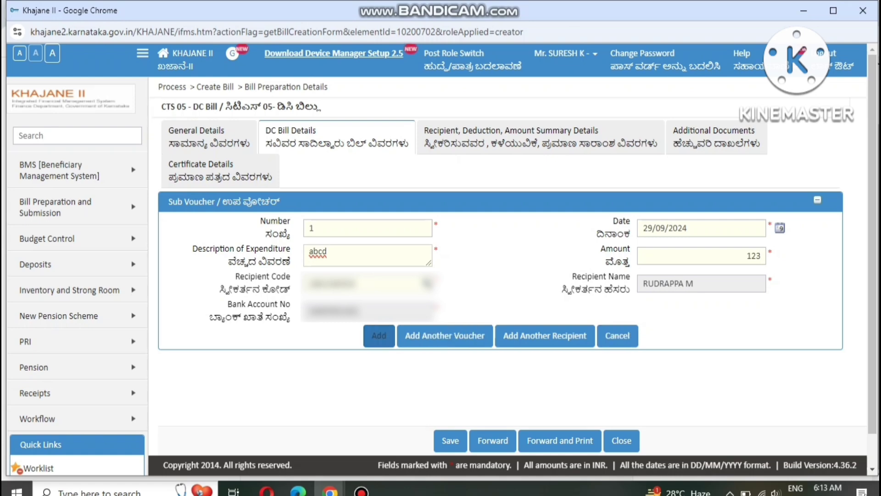
{"action": "left_click", "coordinate": [379, 335]}
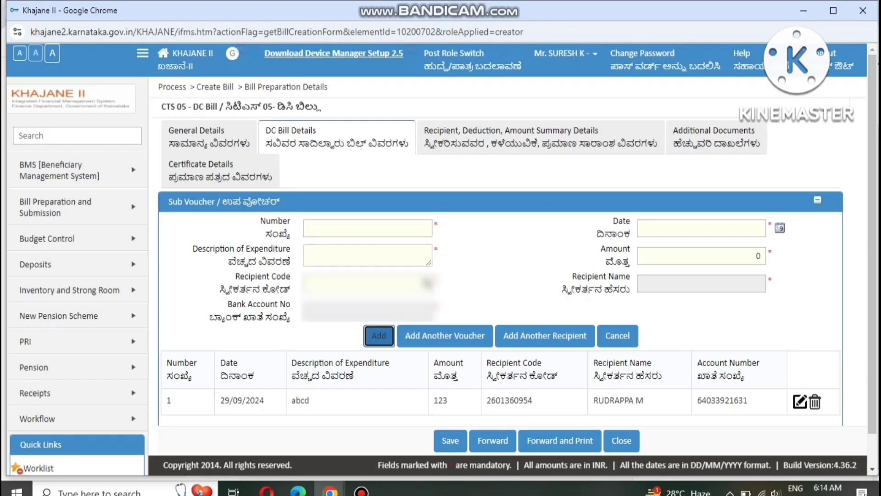
{"action": "scroll", "coordinate": [441, 259], "scroll_direction": "down", "scroll_amount": 1}
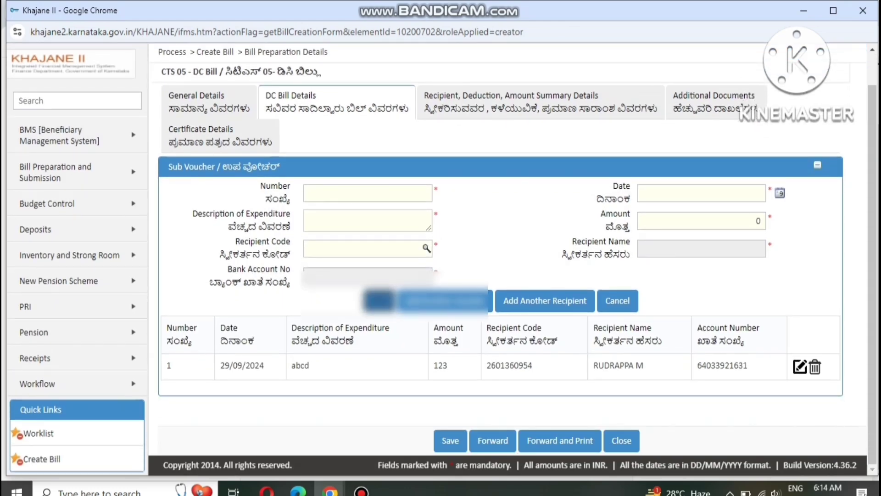
{"action": "scroll", "coordinate": [441, 259], "scroll_direction": "up", "scroll_amount": 1}
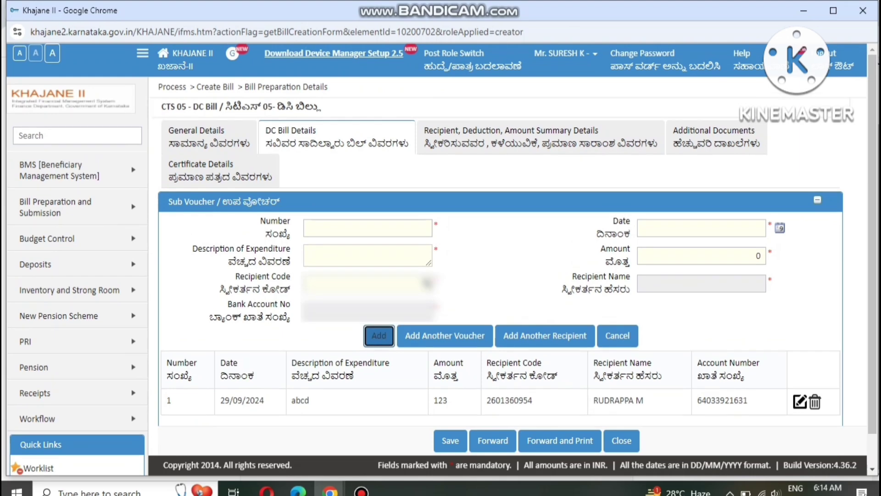
- Open the recipient, deduction and amount summary details and set the deduction Purpose to PROFESSIONAL TAX
{"action": "left_click", "coordinate": [540, 136]}
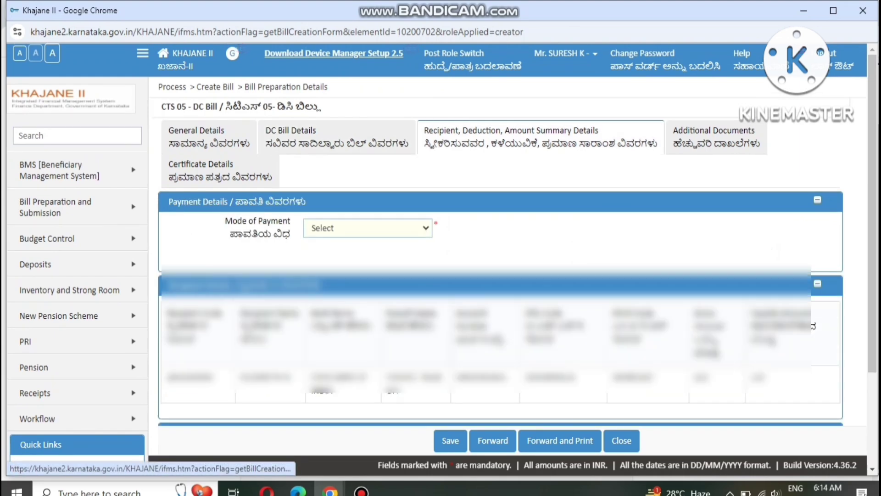
{"action": "scroll", "coordinate": [441, 259], "scroll_direction": "down", "scroll_amount": 2}
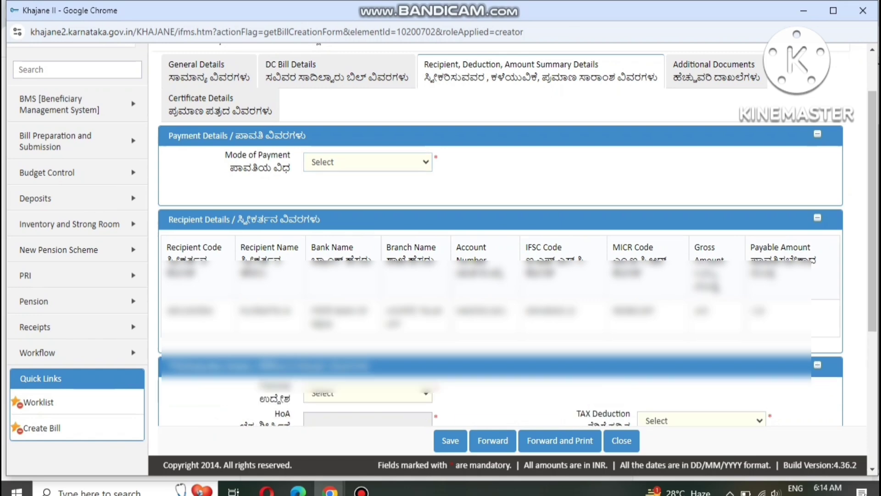
{"action": "scroll", "coordinate": [500, 257], "scroll_direction": "down", "scroll_amount": 4}
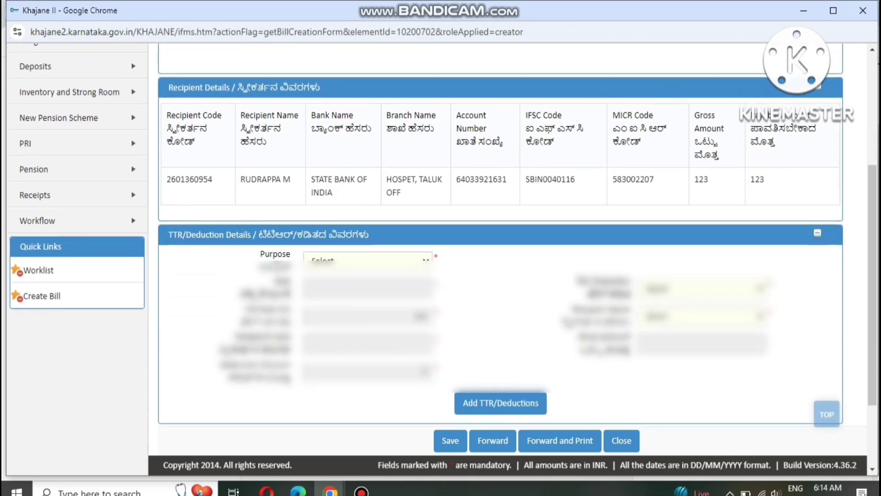
{"action": "left_click", "coordinate": [367, 261]}
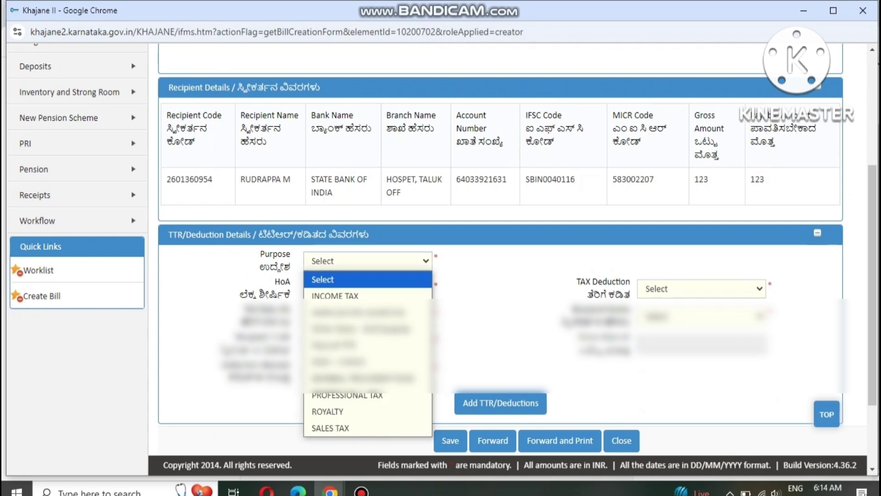
{"action": "key", "text": "Down"}
{"action": "key", "text": "Down"}
{"action": "key", "text": "Down"}
{"action": "key", "text": "Down"}
{"action": "key", "text": "Down"}
{"action": "key", "text": "Down"}
{"action": "key", "text": "Down"}
{"action": "key", "text": "Down"}
{"action": "key", "text": "Down"}
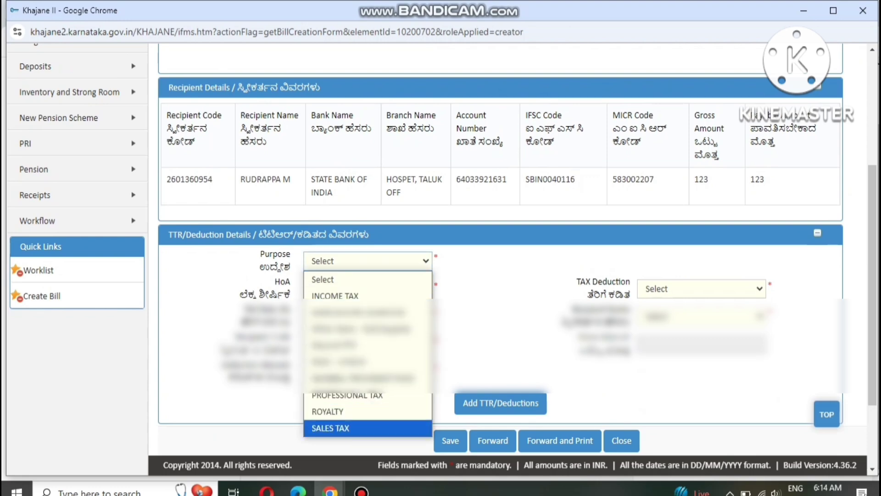
{"action": "key", "text": "Up"}
{"action": "key", "text": "Up"}
{"action": "key", "text": "Up"}
{"action": "key", "text": "Up"}
{"action": "key", "text": "Up"}
{"action": "key", "text": "Up"}
{"action": "key", "text": "Down"}
{"action": "key", "text": "Down"}
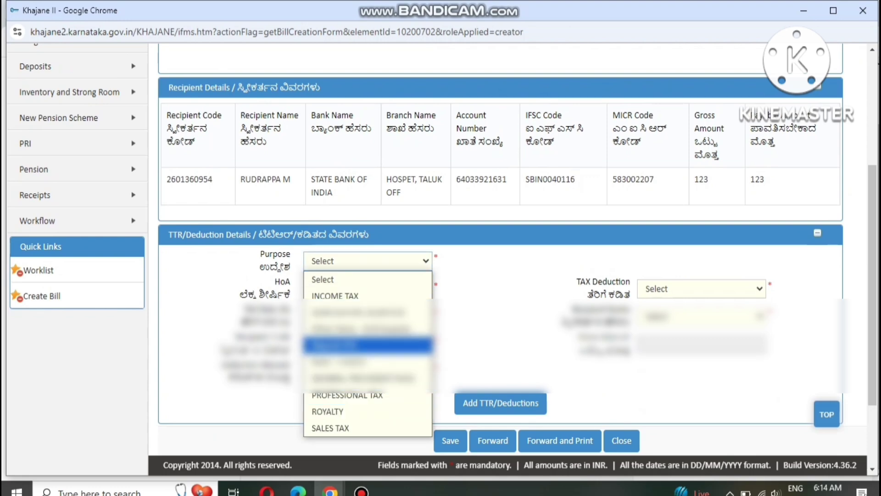
{"action": "key", "text": "Up"}
{"action": "key", "text": "Up"}
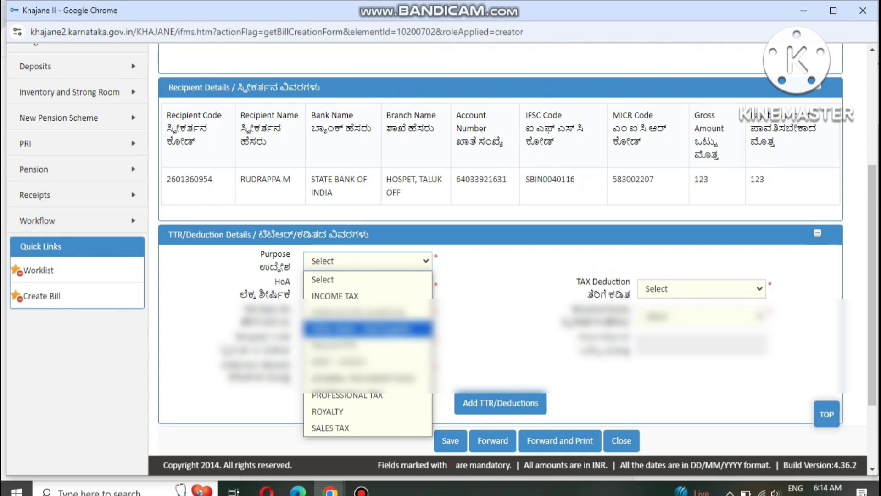
{"action": "key", "text": "Down"}
{"action": "key", "text": "Down"}
{"action": "key", "text": "Down"}
{"action": "key", "text": "Down"}
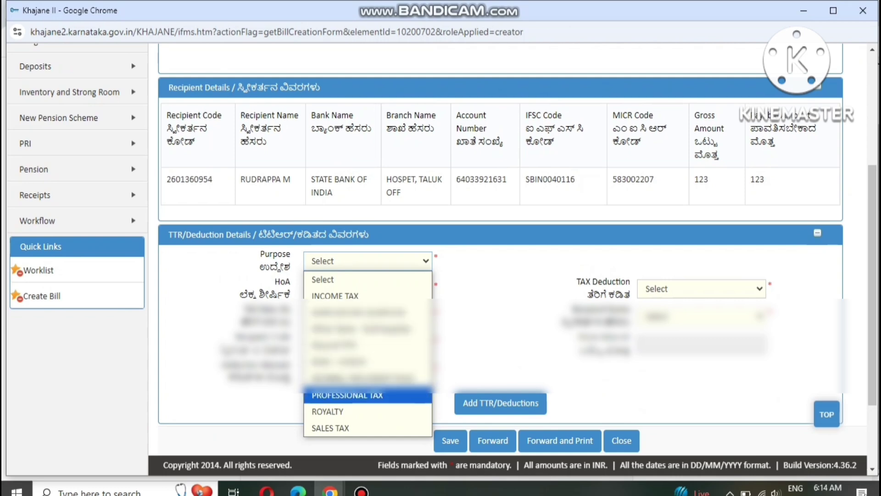
{"action": "key", "text": "Return"}
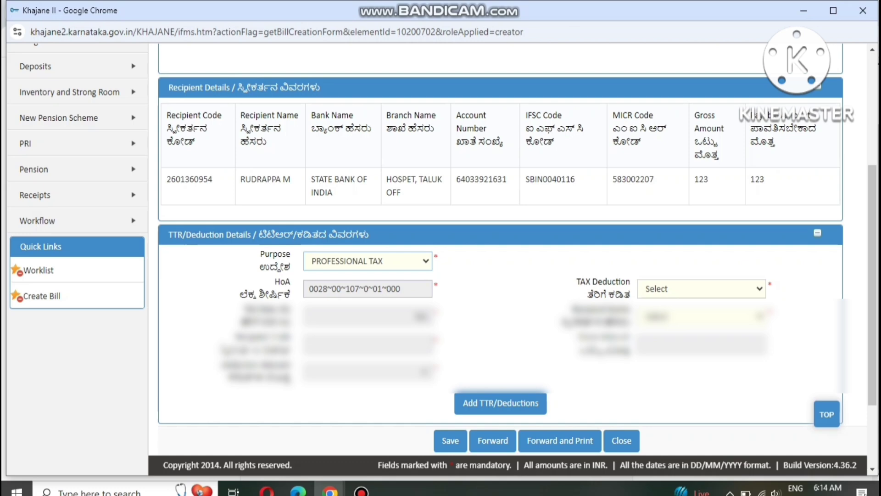
- Set TAX Deduction to OTHER, select the recipient's name and try to add the deduction with an amount of 200
{"action": "key", "text": "alt+Down"}
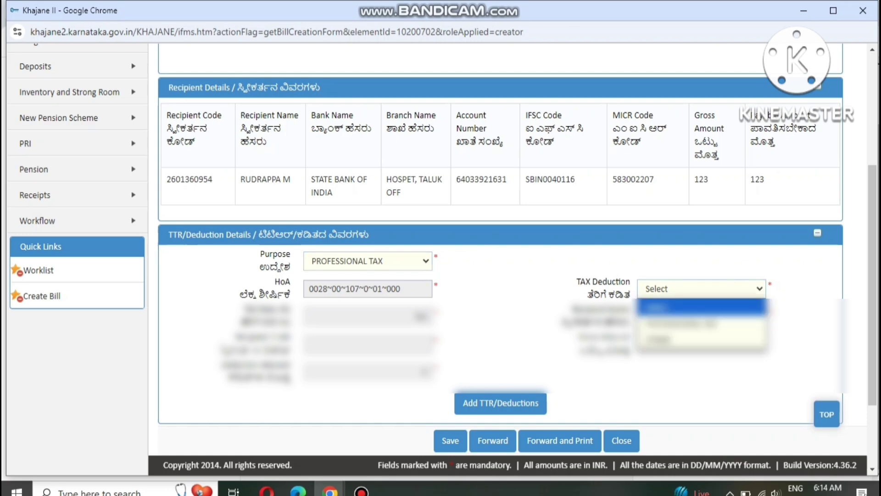
{"action": "key", "text": "Down"}
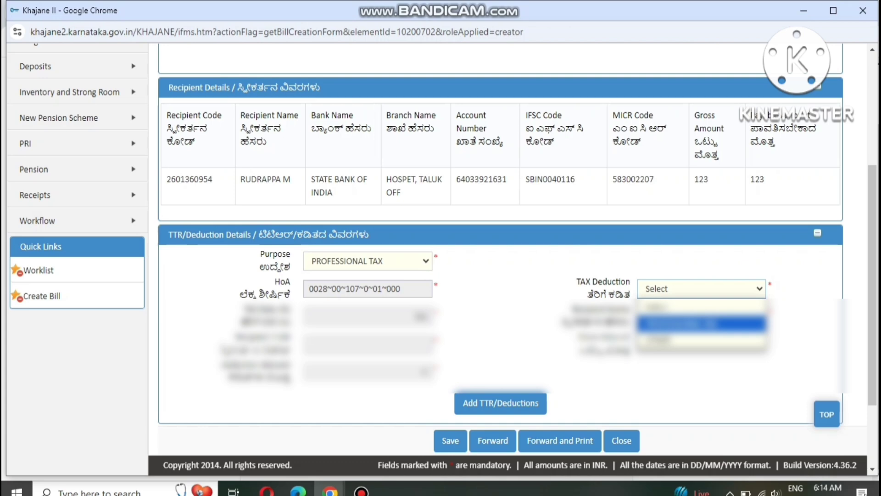
{"action": "key", "text": "Down"}
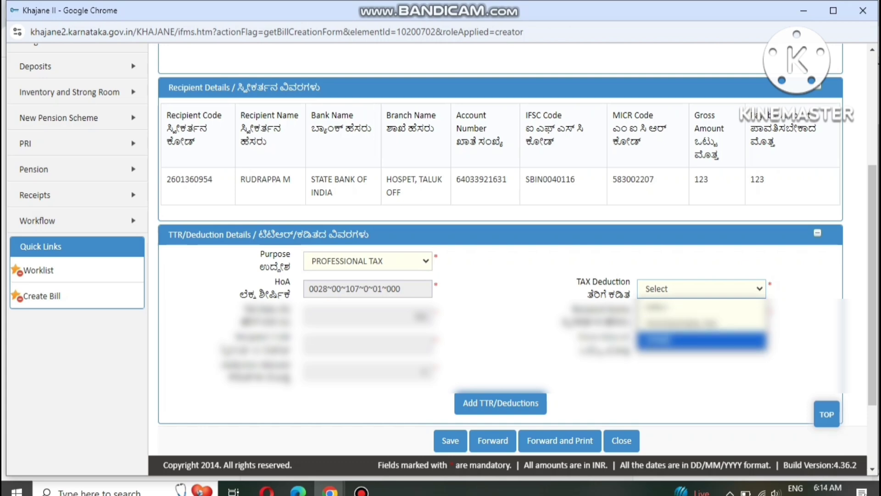
{"action": "key", "text": "Return"}
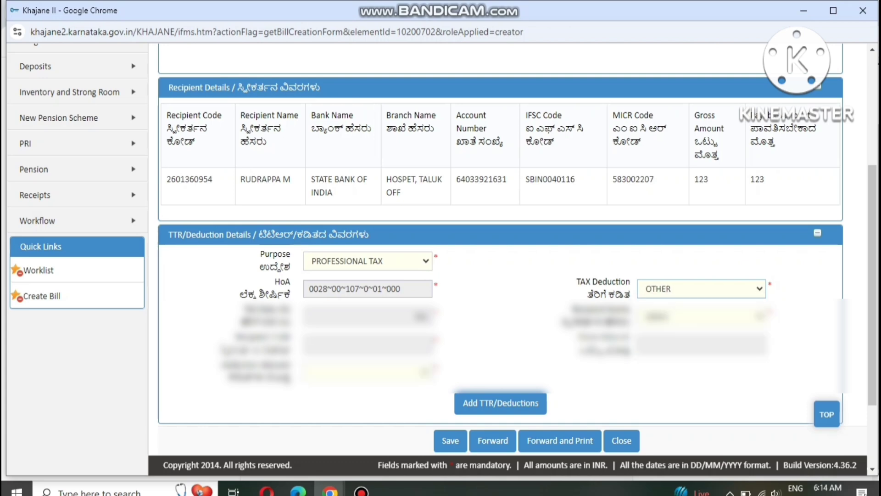
{"action": "left_click", "coordinate": [758, 316]}
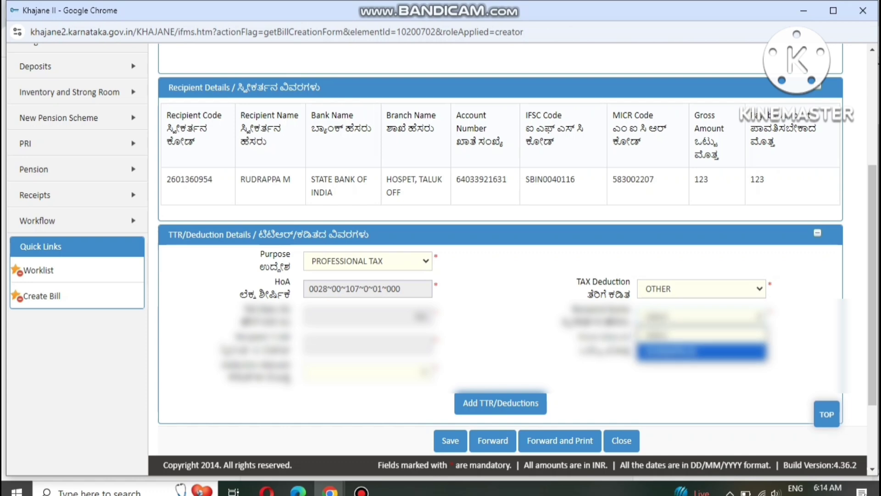
{"action": "key", "text": "Return"}
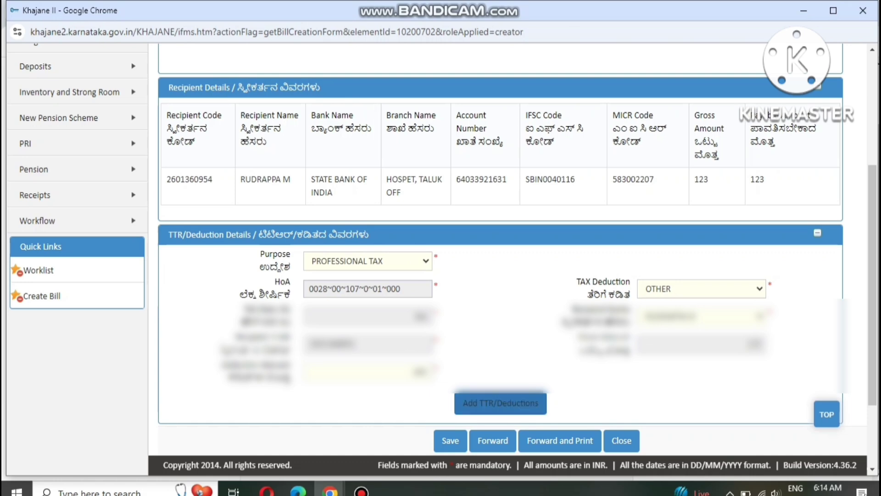
{"action": "left_click", "coordinate": [500, 403]}
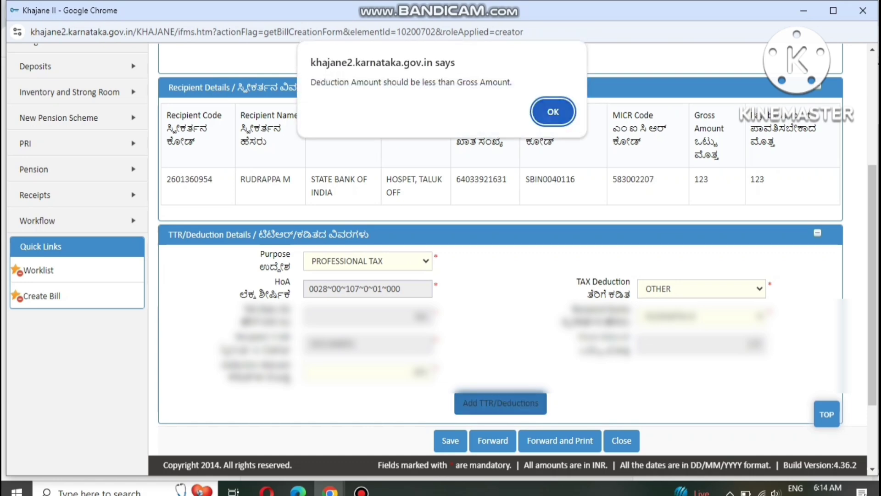
{"action": "key", "text": "Return"}
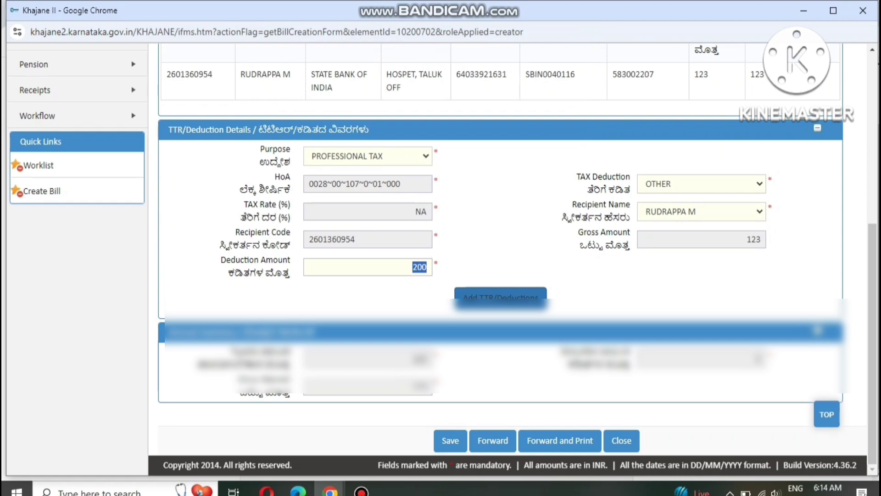
- Set the Deduction Amount to 10 and add the professional tax deduction to the bill
{"action": "key", "text": "BackSpace"}
{"action": "type", "text": "10"}
{"action": "left_click", "coordinate": [500, 296]}
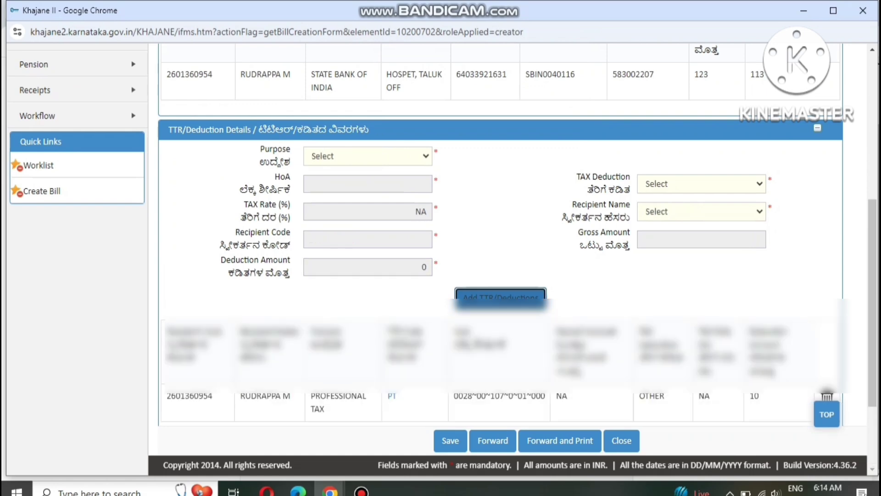
{"action": "scroll", "coordinate": [500, 276], "scroll_direction": "down", "scroll_amount": 3}
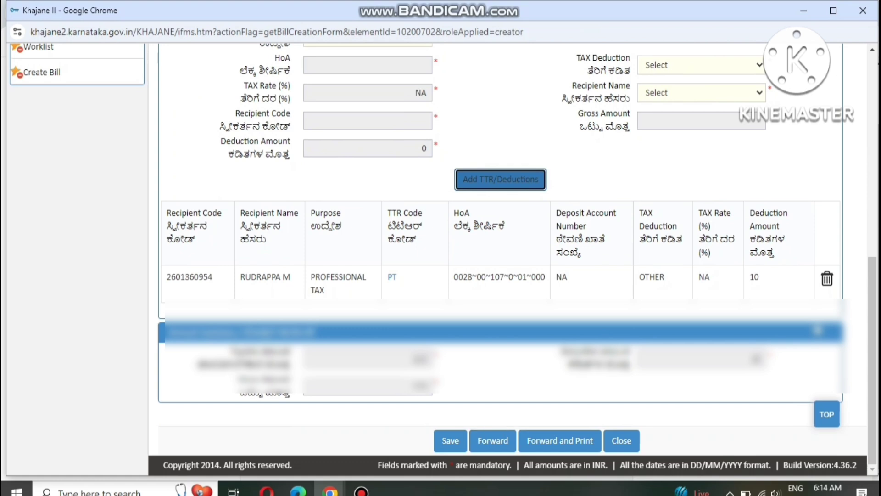
- Try to save and forward the bill without a Mode of Payment
{"action": "left_click", "coordinate": [451, 440]}
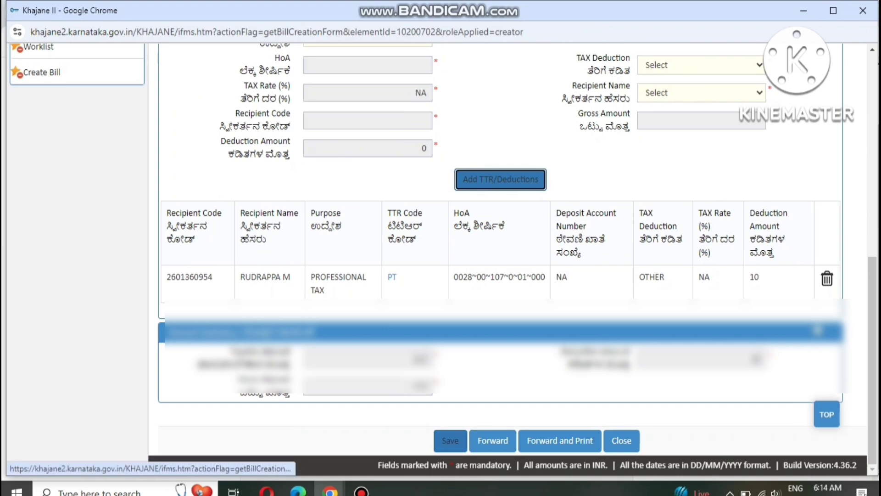
{"action": "left_click", "coordinate": [493, 440]}
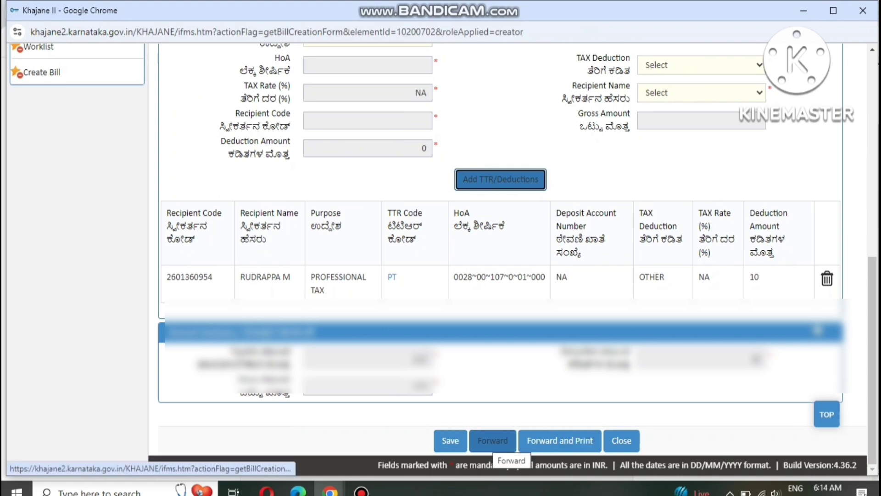
{"action": "left_click", "coordinate": [450, 440]}
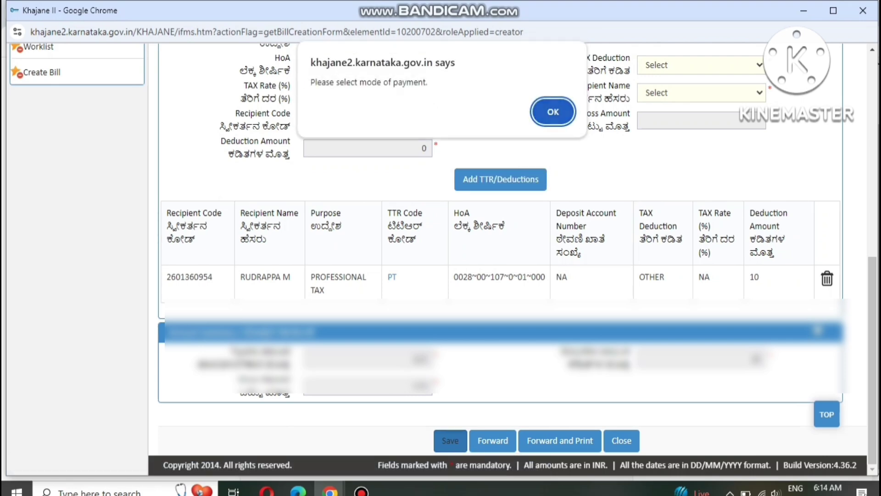
{"action": "key", "text": "Return"}
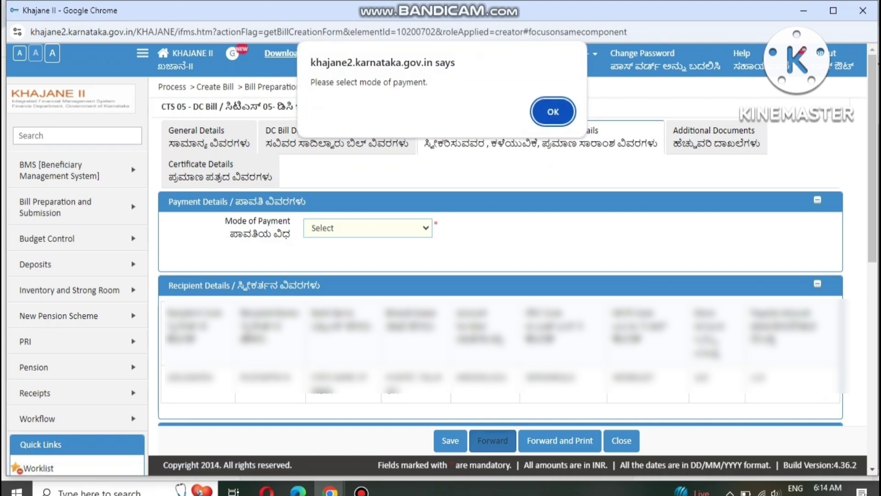
- Open the bill's additional documents section and search for the document with Document Number 1
{"action": "key", "text": "Return"}
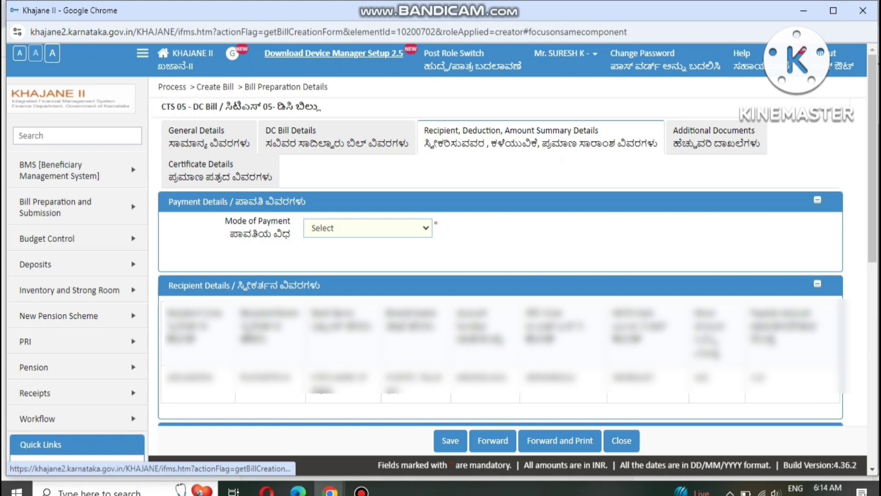
{"action": "left_click", "coordinate": [716, 137]}
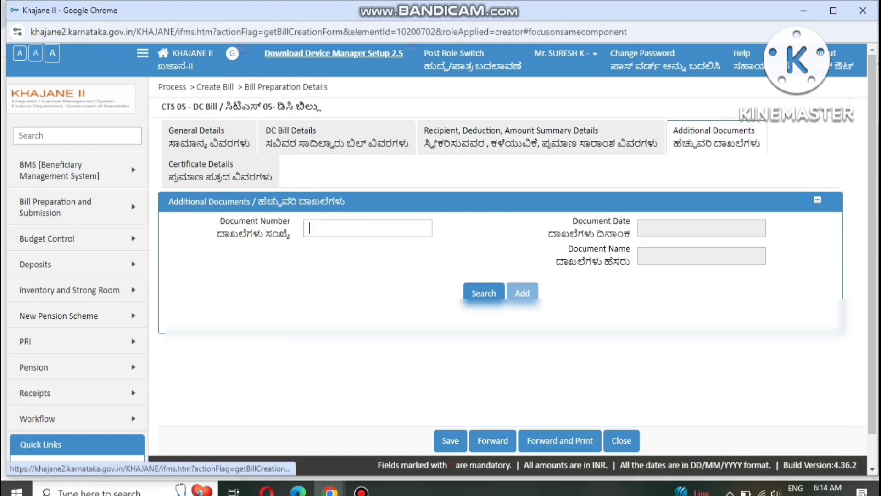
{"action": "left_click", "coordinate": [310, 227]}
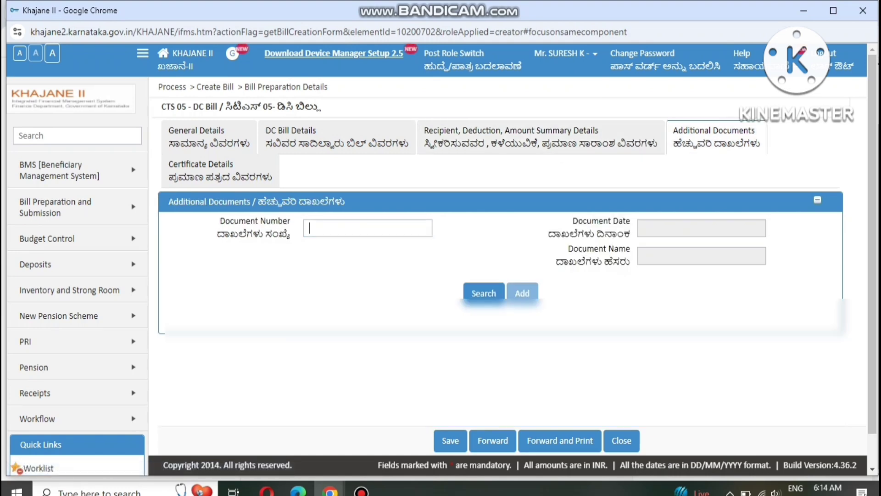
{"action": "type", "text": "1"}
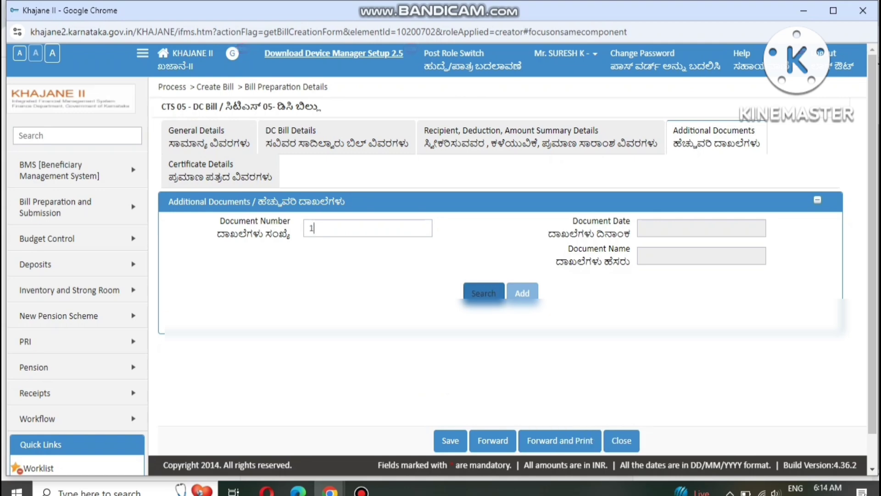
{"action": "left_click", "coordinate": [483, 293]}
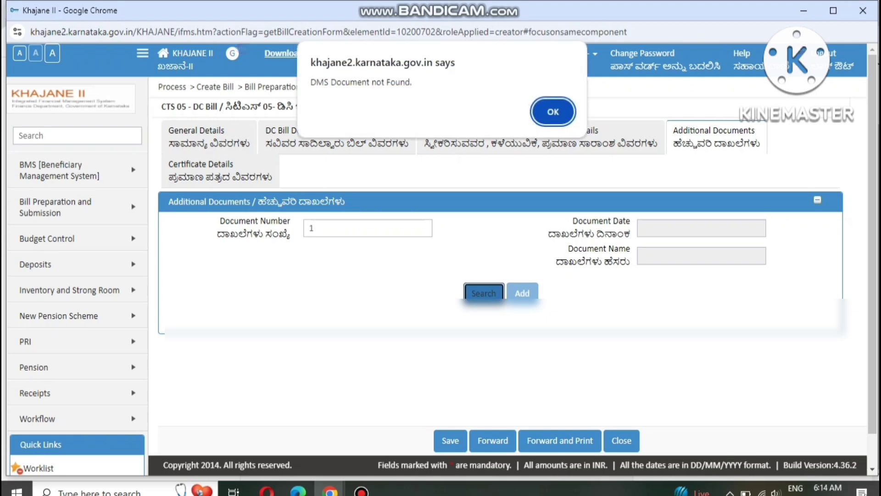
{"action": "key", "text": "Return"}
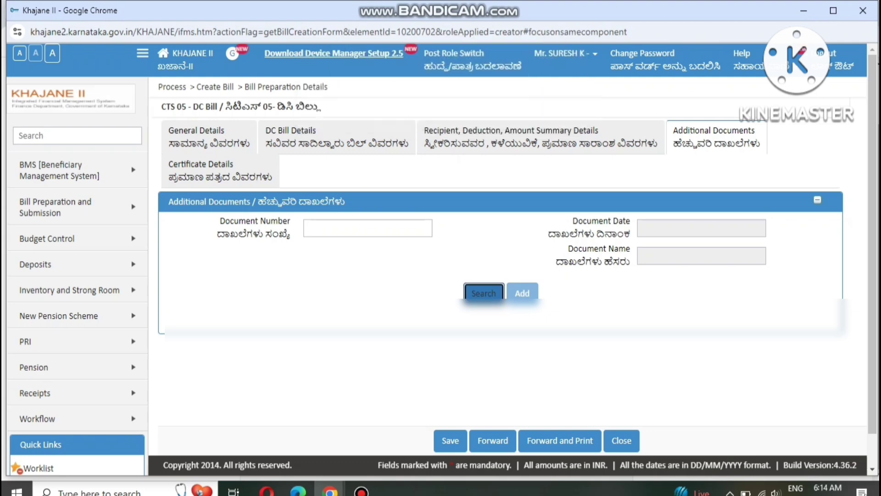
- Open the certificate details and try to forward the bill with no Mode of Payment selected
{"action": "left_click", "coordinate": [220, 170]}
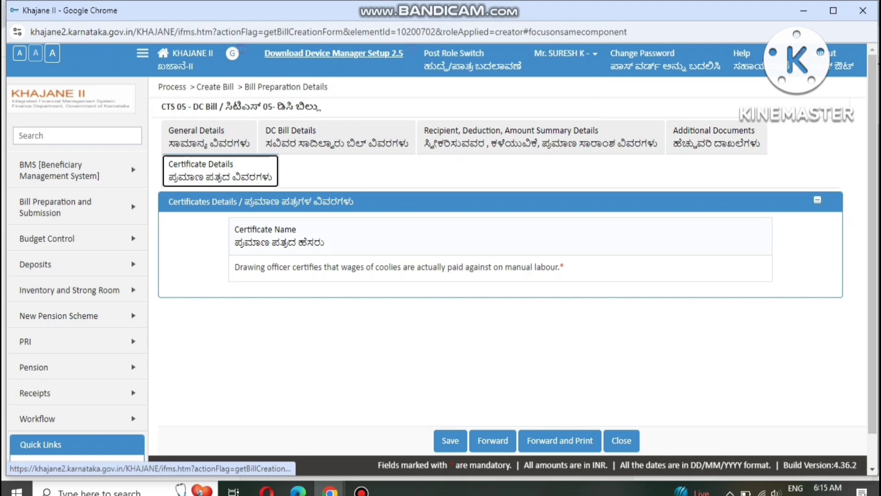
{"action": "left_click", "coordinate": [493, 440]}
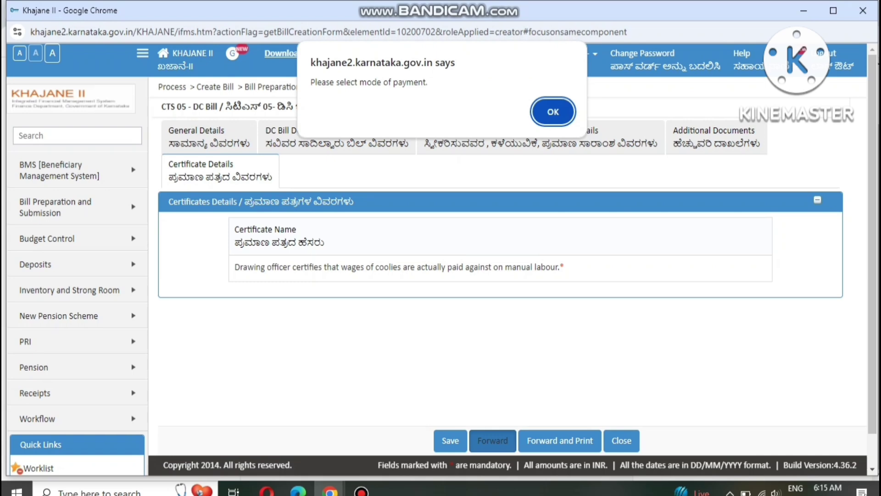
{"action": "key", "text": "Return"}
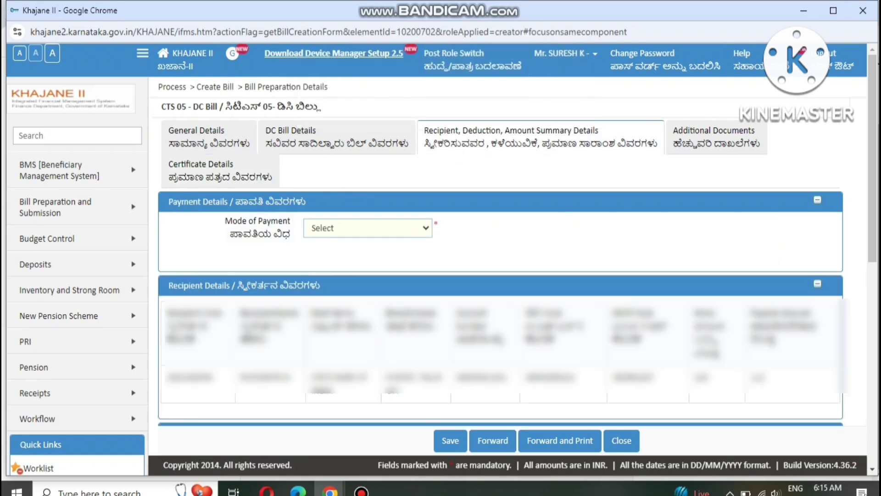
- Set the bill's Mode of Payment to e-Payment in the payment details
{"action": "left_click", "coordinate": [367, 228]}
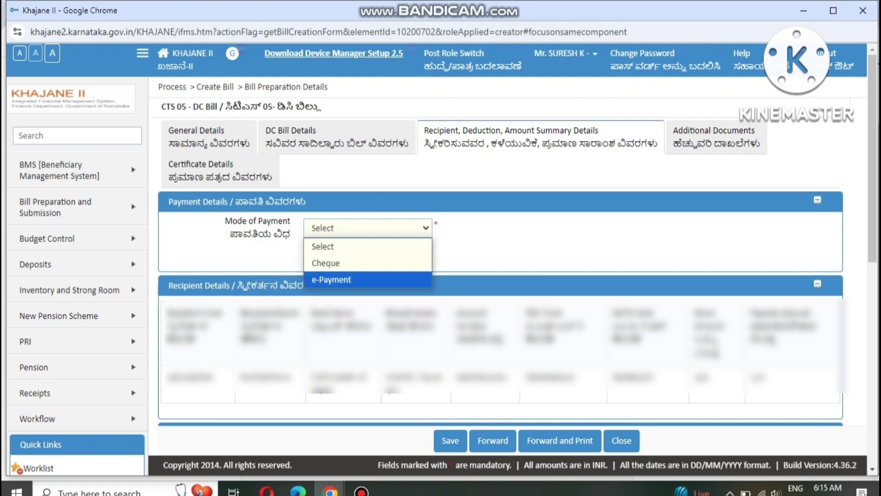
{"action": "key", "text": "Return"}
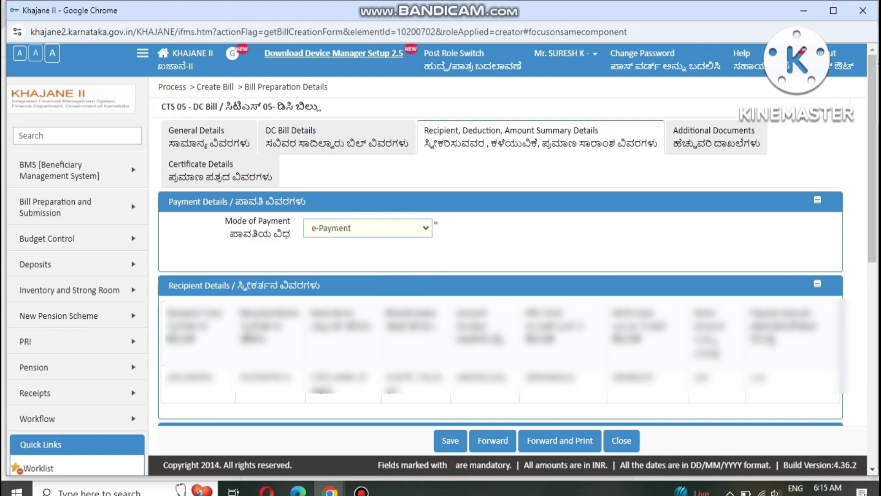